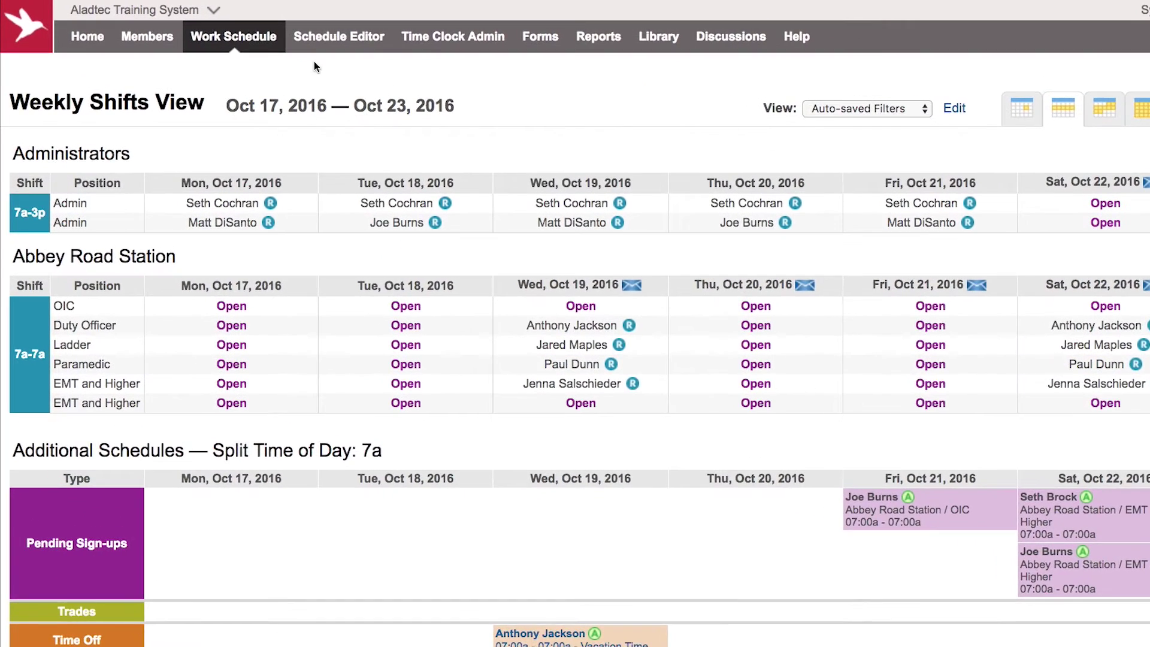
# Step: Open the Hourly Editor for Wednesday, Oct 19, 2016 and enlarge the schedule area
pyautogui.moveTo(333, 39)
pyautogui.click(578, 184)
pyautogui.click(599, 285)
pyautogui.click(527, 287)
pyautogui.click(530, 287)
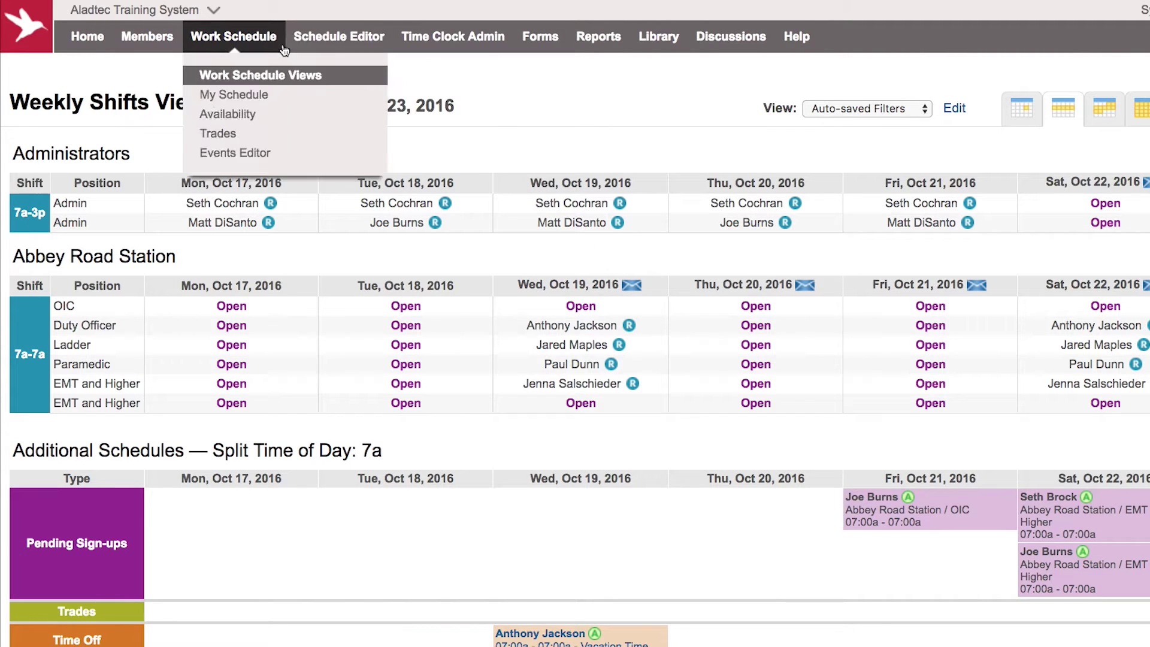
pyautogui.click(336, 77)
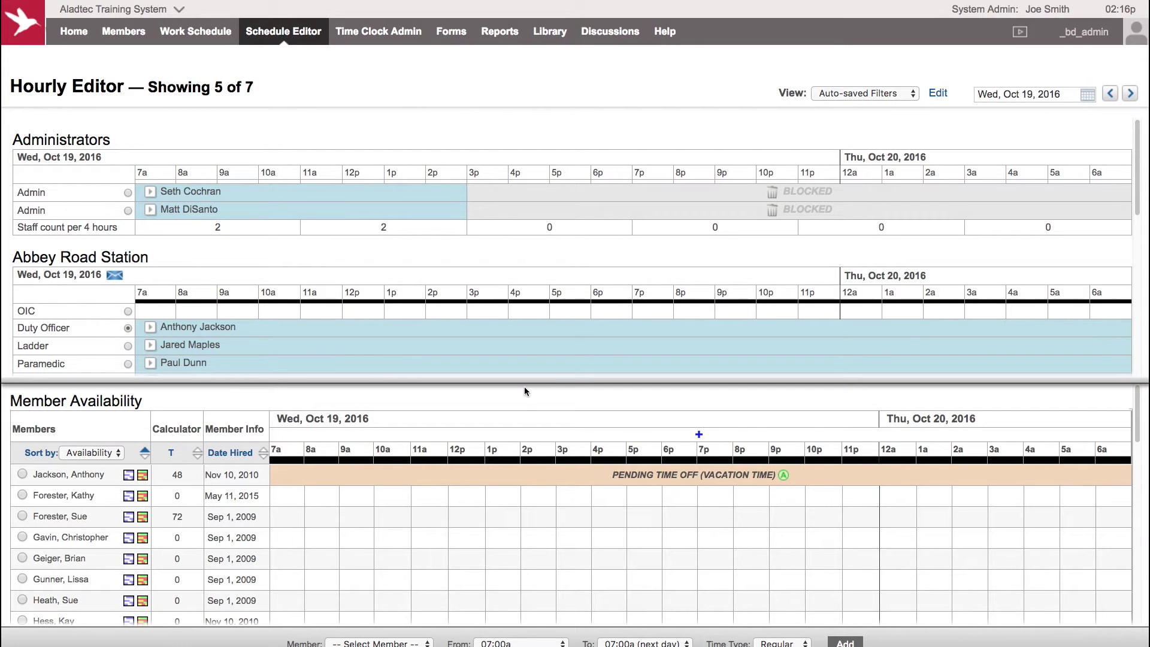
pyautogui.moveTo(523, 385); pyautogui.dragTo(504, 436)
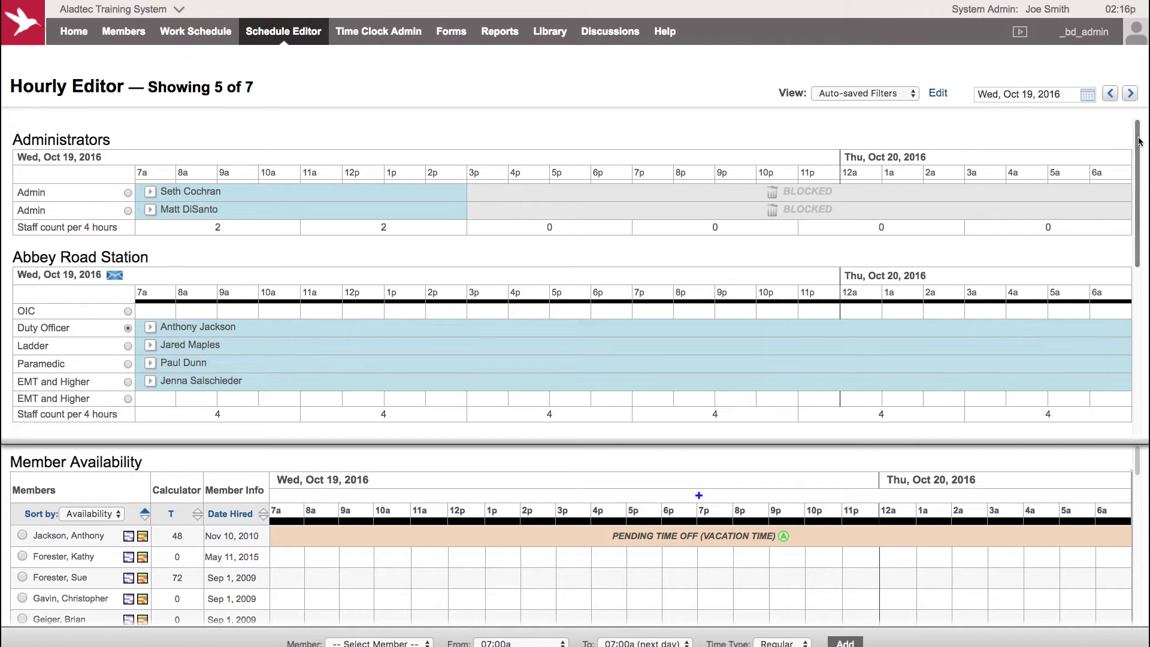
pyautogui.moveTo(1140, 141)
pyautogui.mouseDown()
pyautogui.moveTo(1136, 282)
pyautogui.moveTo(1139, 138)
pyautogui.mouseUp()
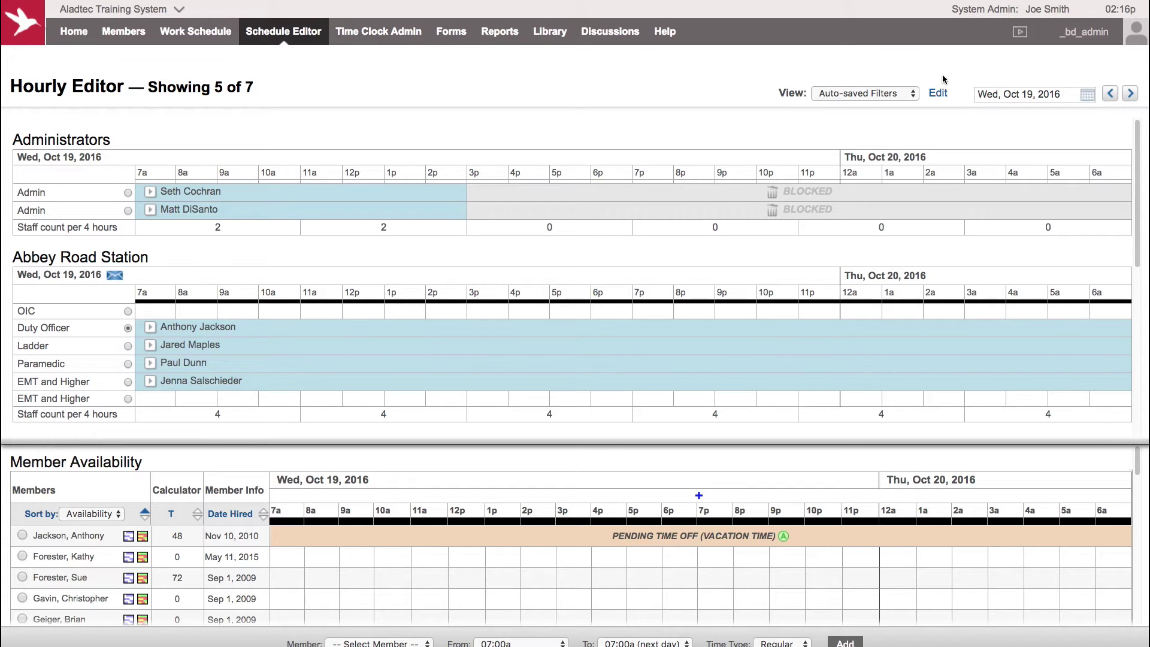
# Step: Hide the Northeast, Southwest and Rocky Road Station schedules from the view
pyautogui.click(938, 93)
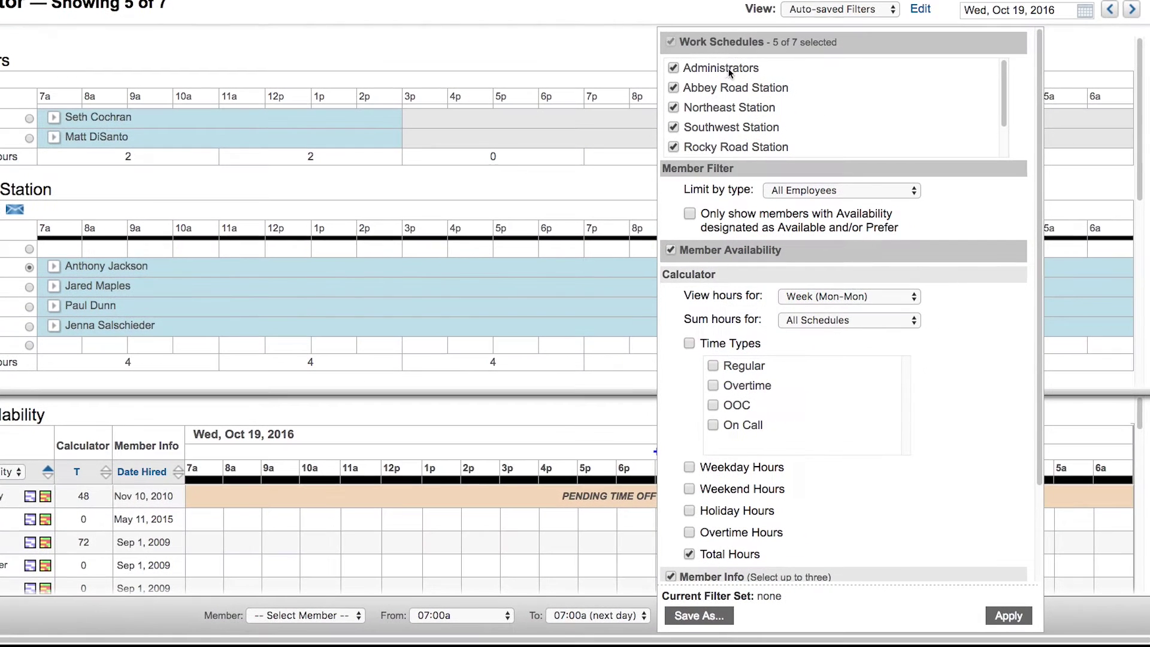
pyautogui.click(704, 109)
pyautogui.click(700, 127)
pyautogui.click(709, 149)
pyautogui.click(1008, 615)
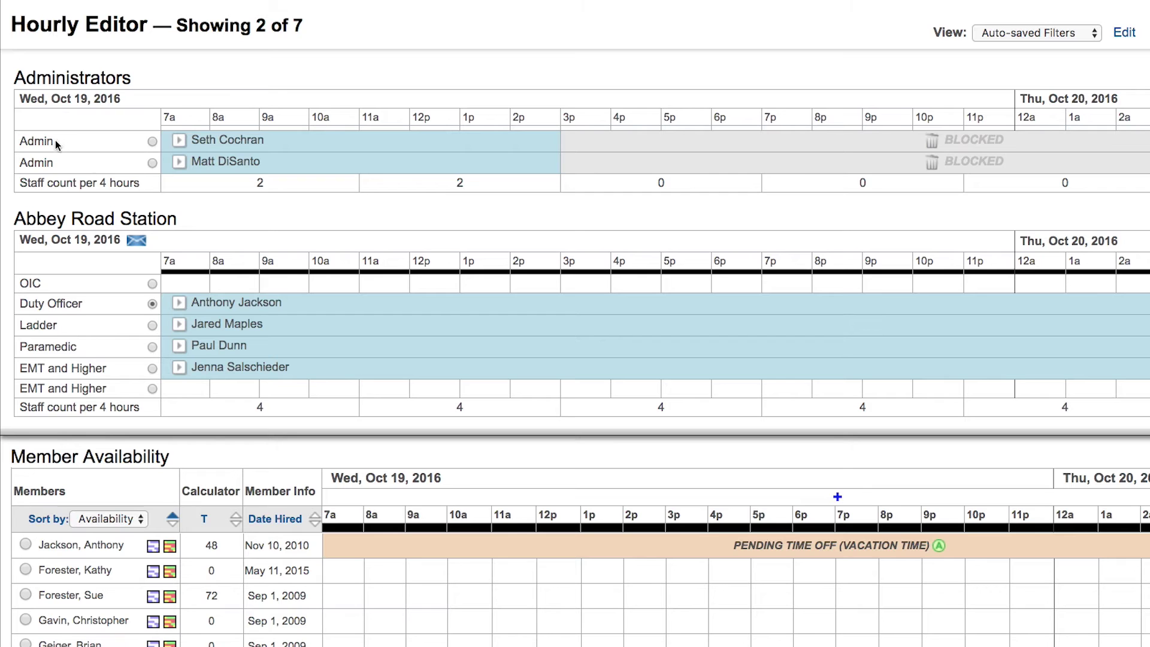
pyautogui.moveTo(258, 162)
pyautogui.scroll(-2, 105, 427)
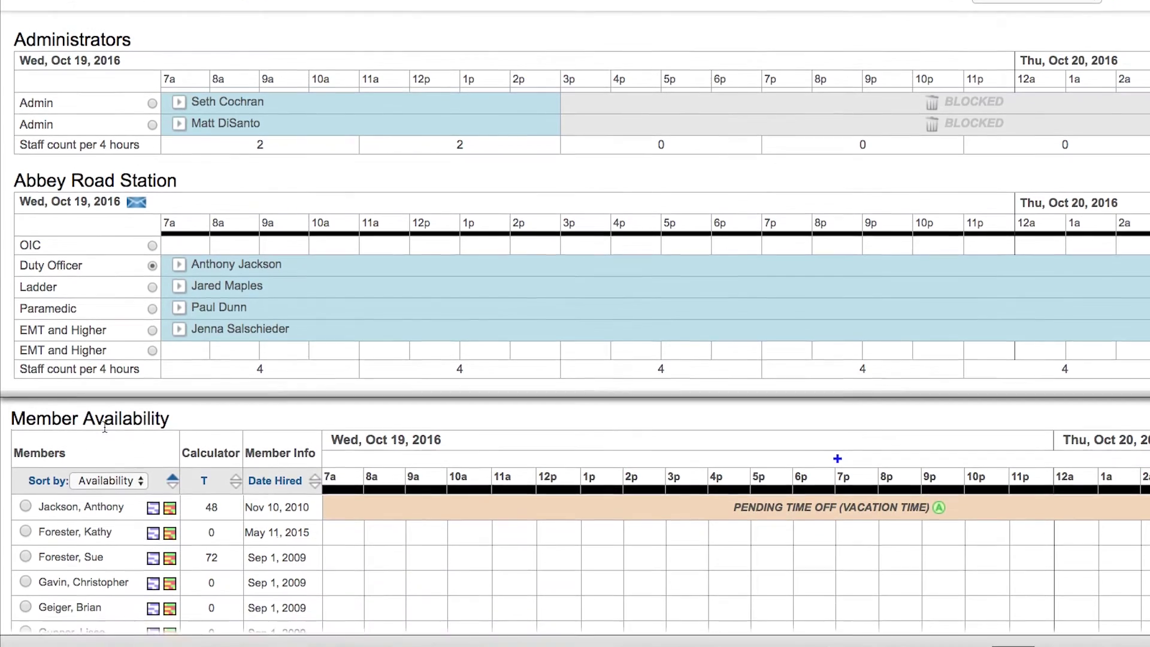
pyautogui.scroll(-1, 104, 428)
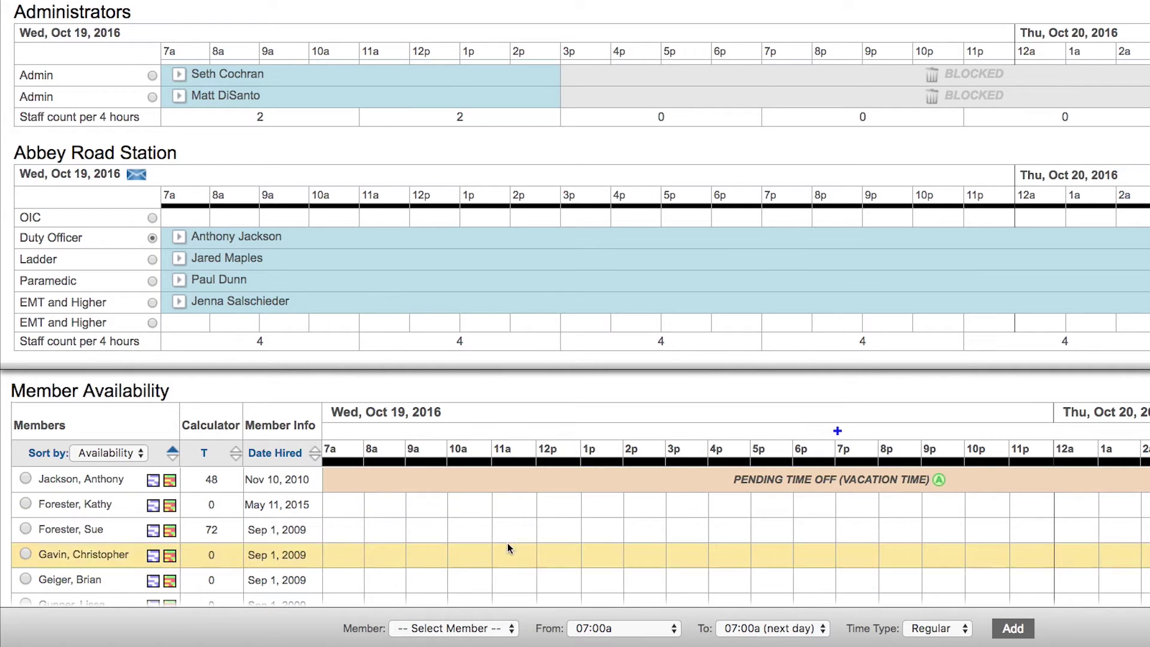
pyautogui.scroll(-5, 357, 545)
pyautogui.scroll(5, 354, 546)
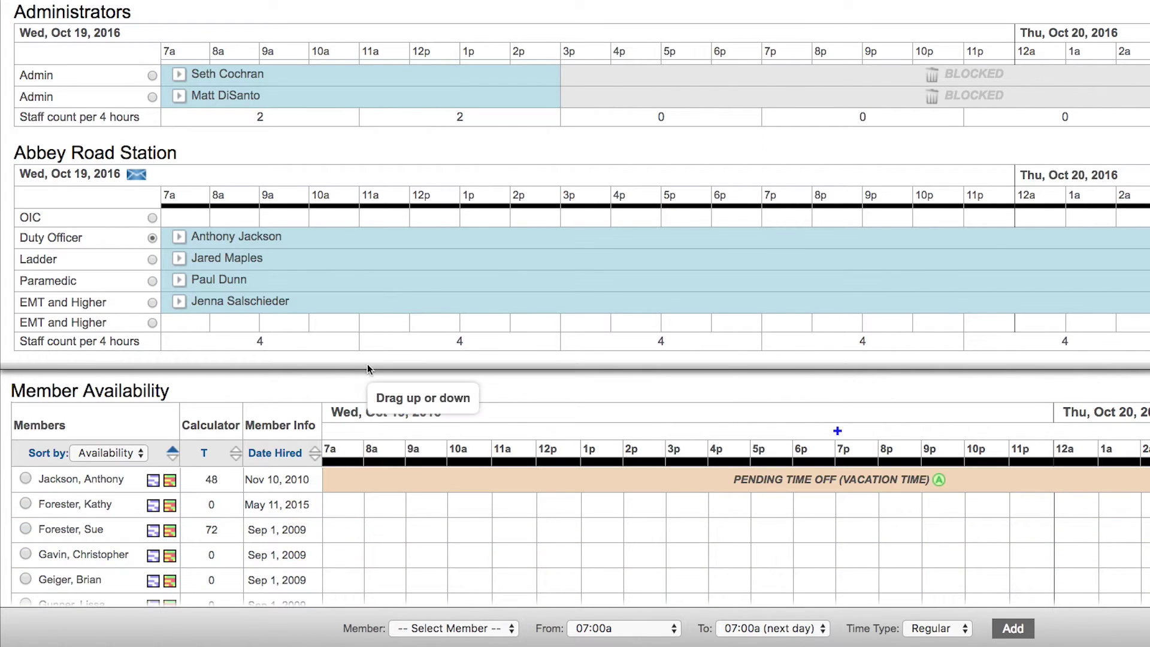
pyautogui.moveTo(367, 365); pyautogui.dragTo(365, 333)
# Step: Show member availability for the Abbey Road Duty Officer slot and scroll through the list
pyautogui.click(152, 218)
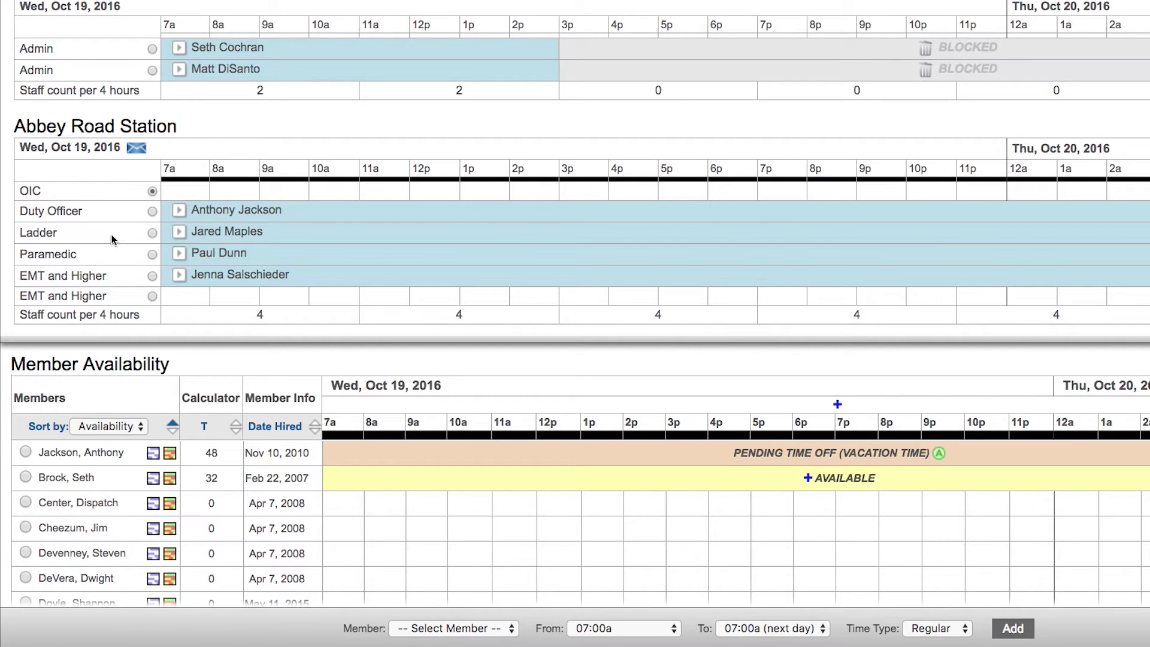
pyautogui.click(152, 210)
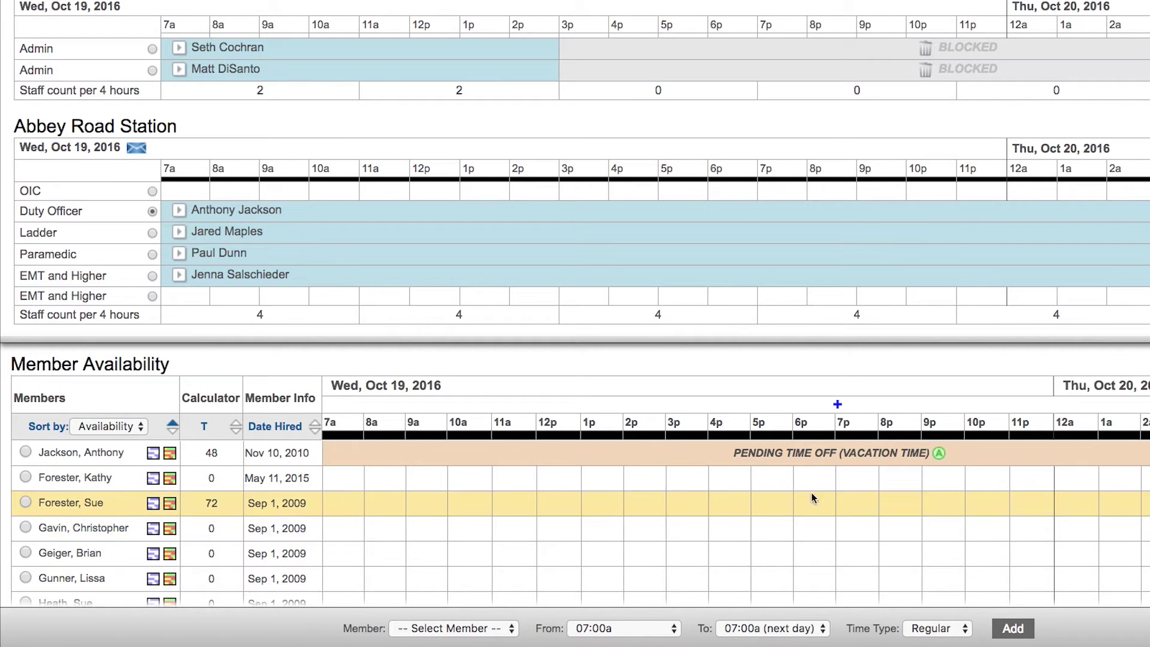
pyautogui.scroll(-10, 408, 504)
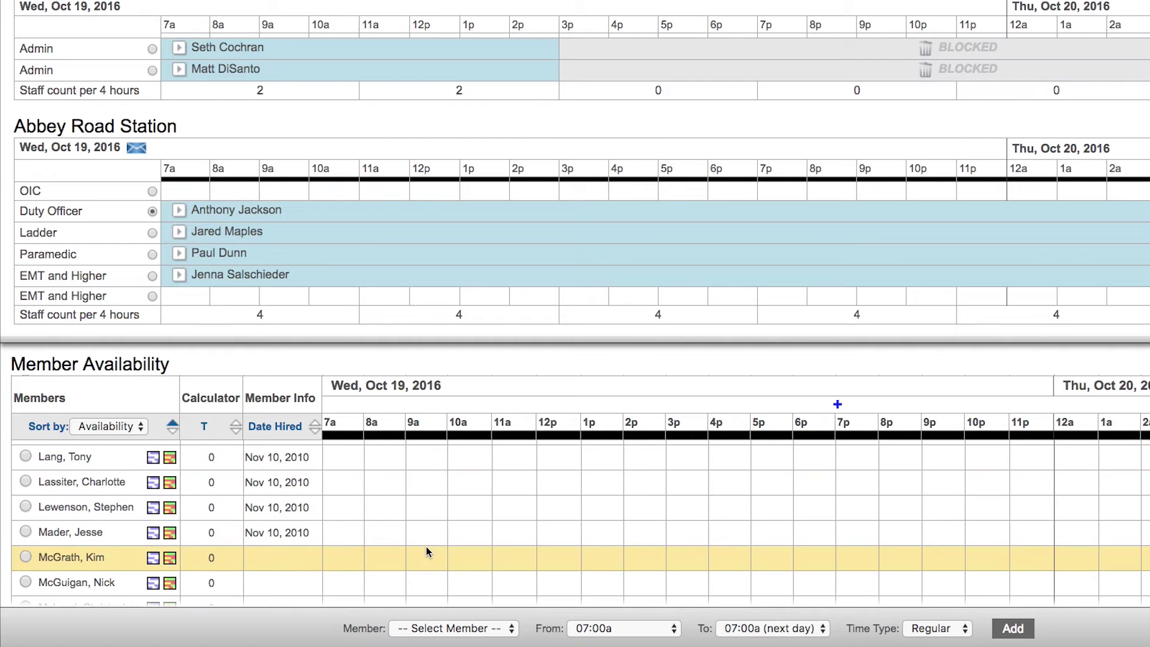
pyautogui.scroll(-6, 427, 547)
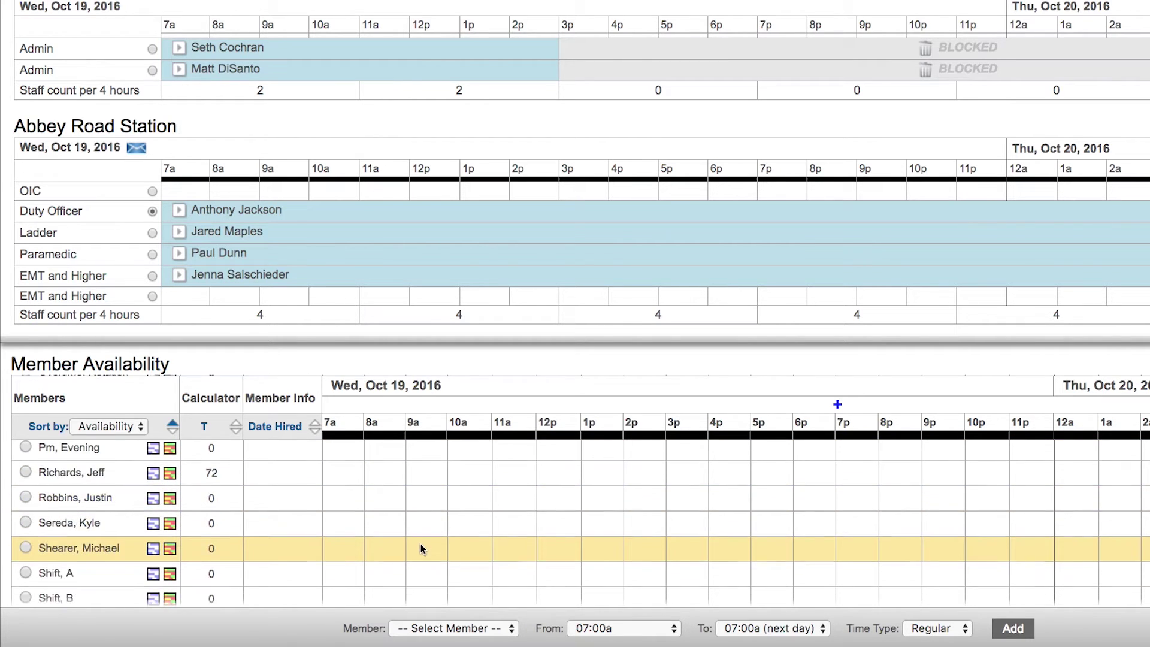
pyautogui.scroll(-5, 419, 548)
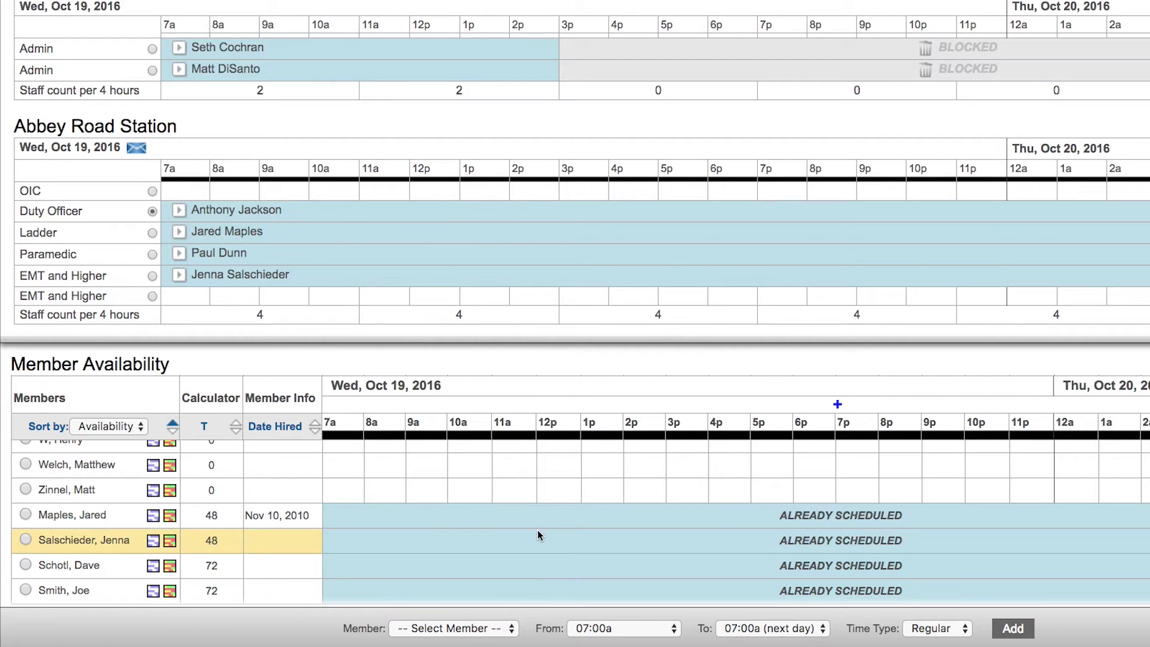
pyautogui.scroll(-2, 538, 530)
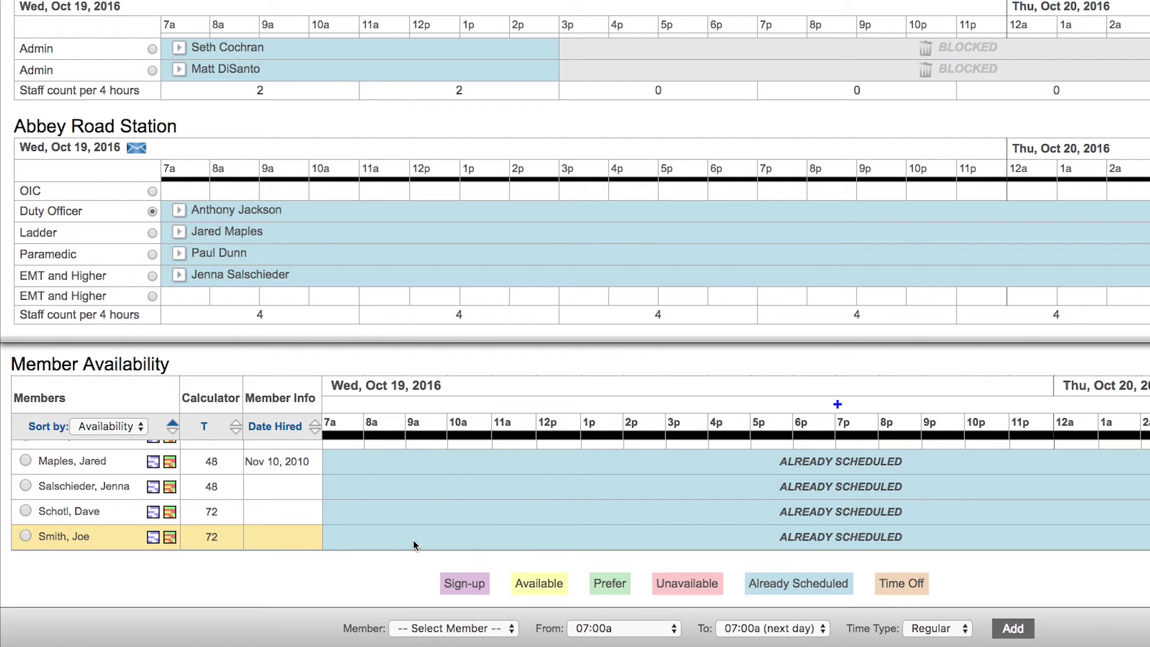
pyautogui.scroll(10, 414, 539)
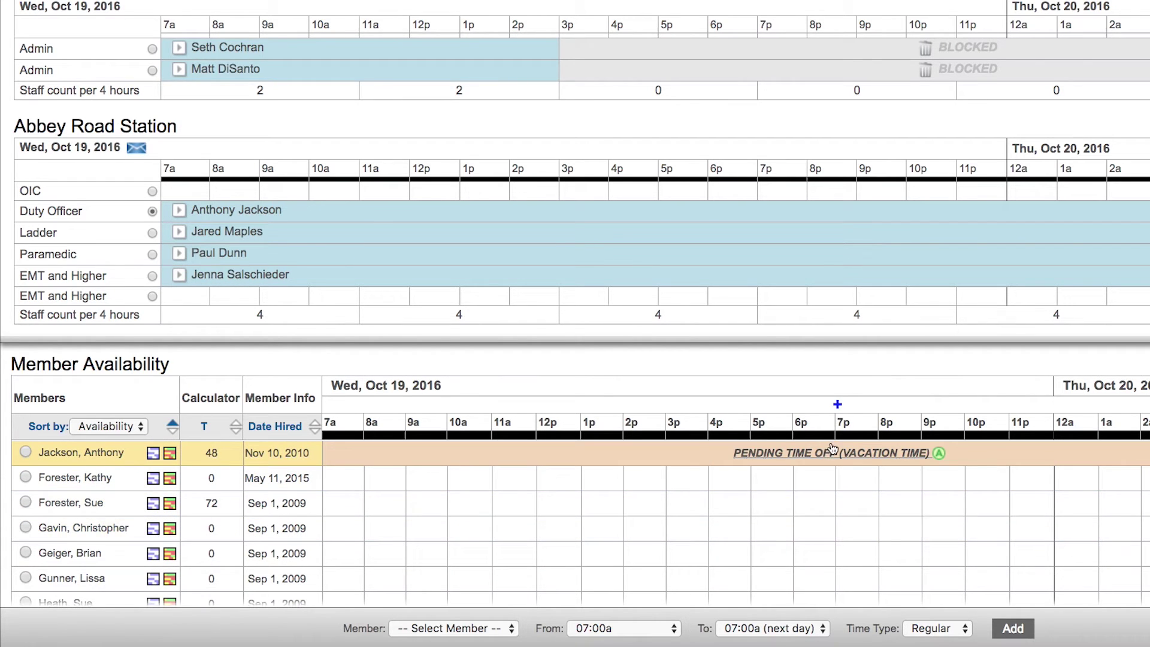
# Step: Approve the member's pending 24-hour vacation time-off request for Oct 19
pyautogui.click(833, 450)
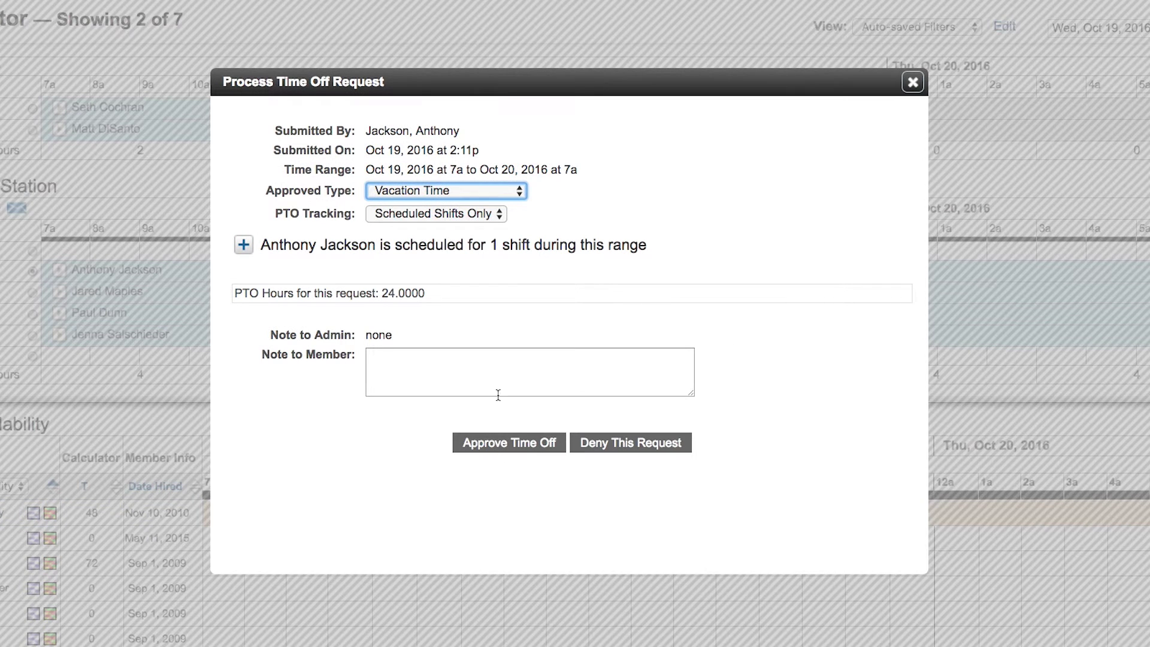
pyautogui.click(511, 448)
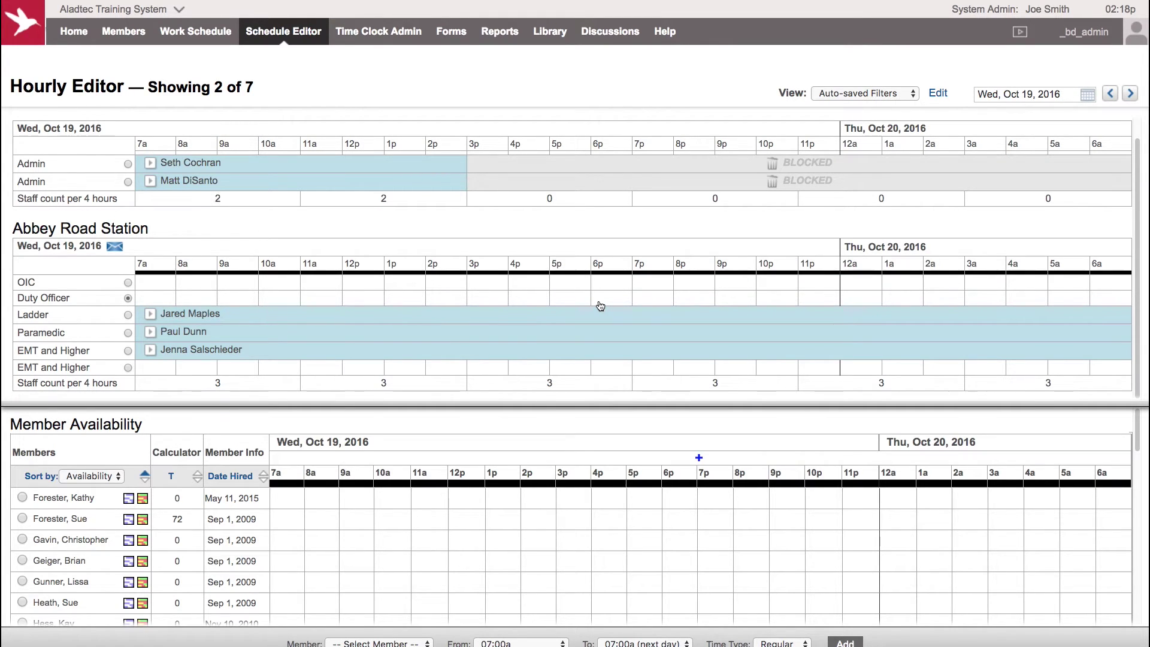
# Step: Assign an available member a Regular 7a–7a shift in the Abbey Road Duty Officer slot
pyautogui.click(128, 298)
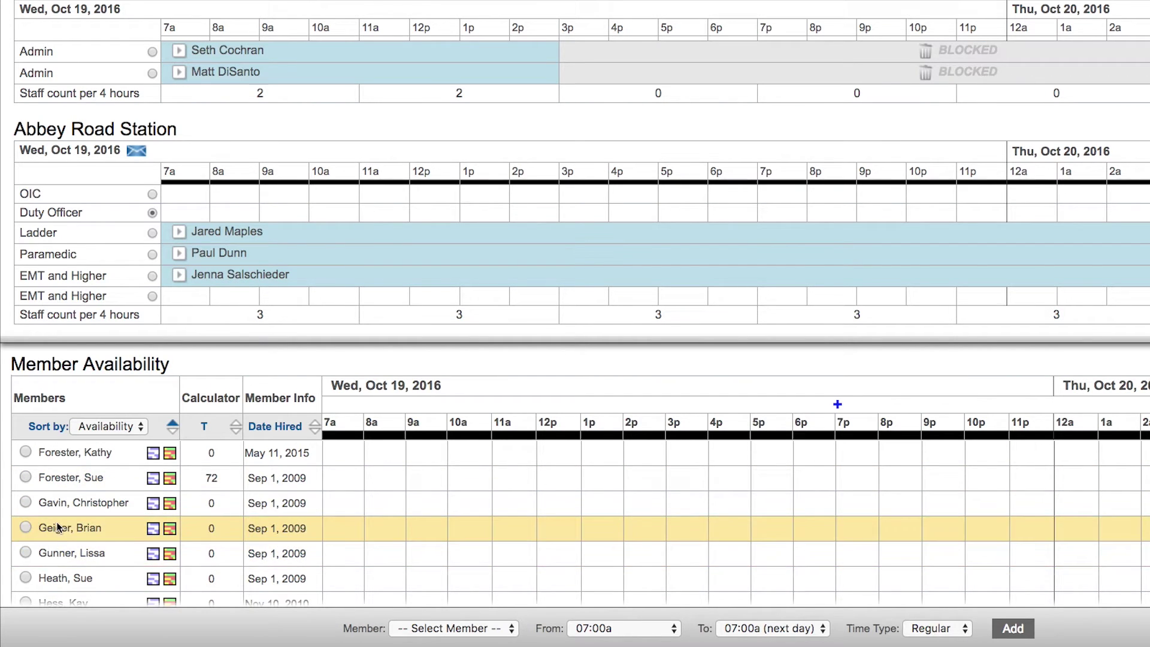
pyautogui.click(25, 502)
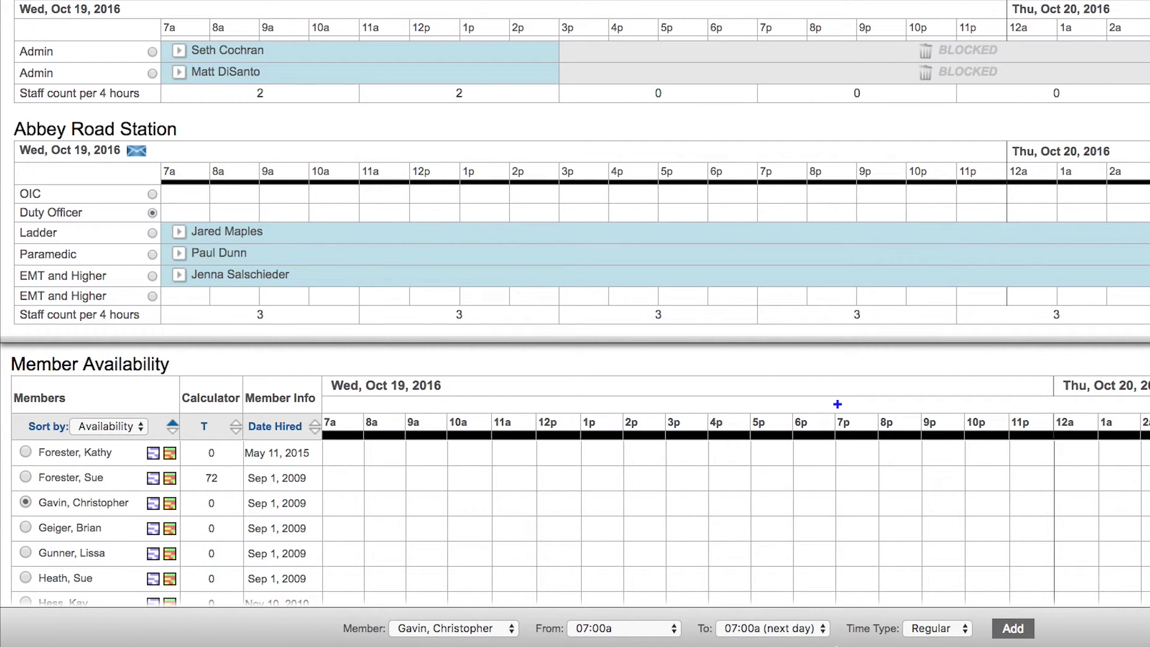
pyautogui.click(448, 630)
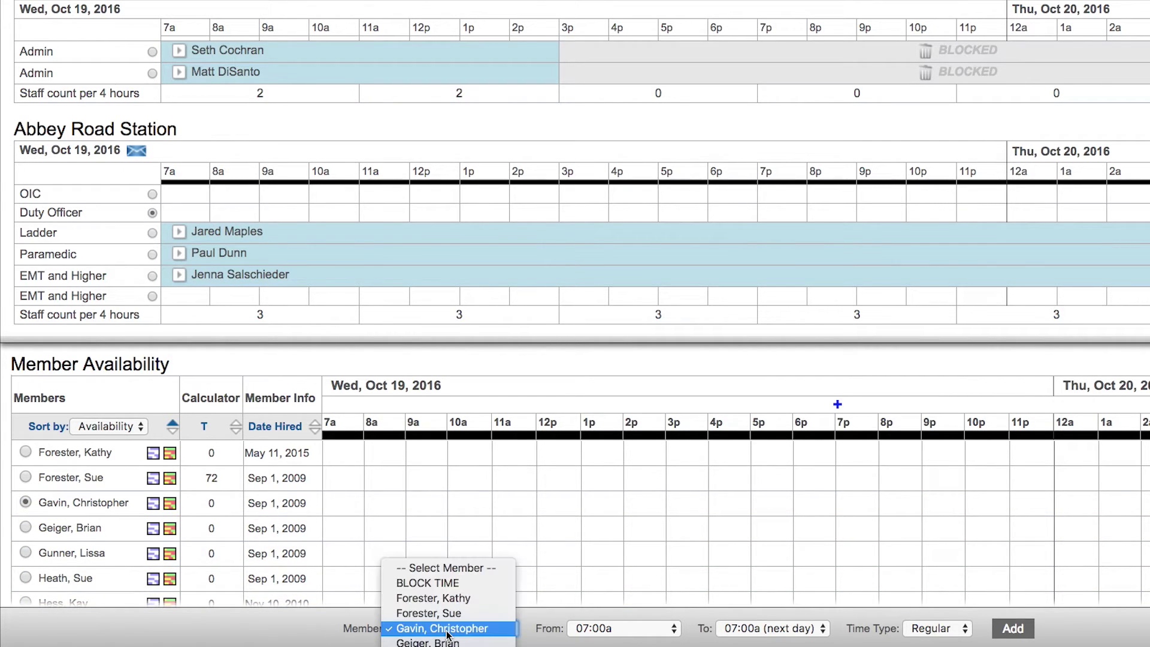
pyautogui.click(448, 629)
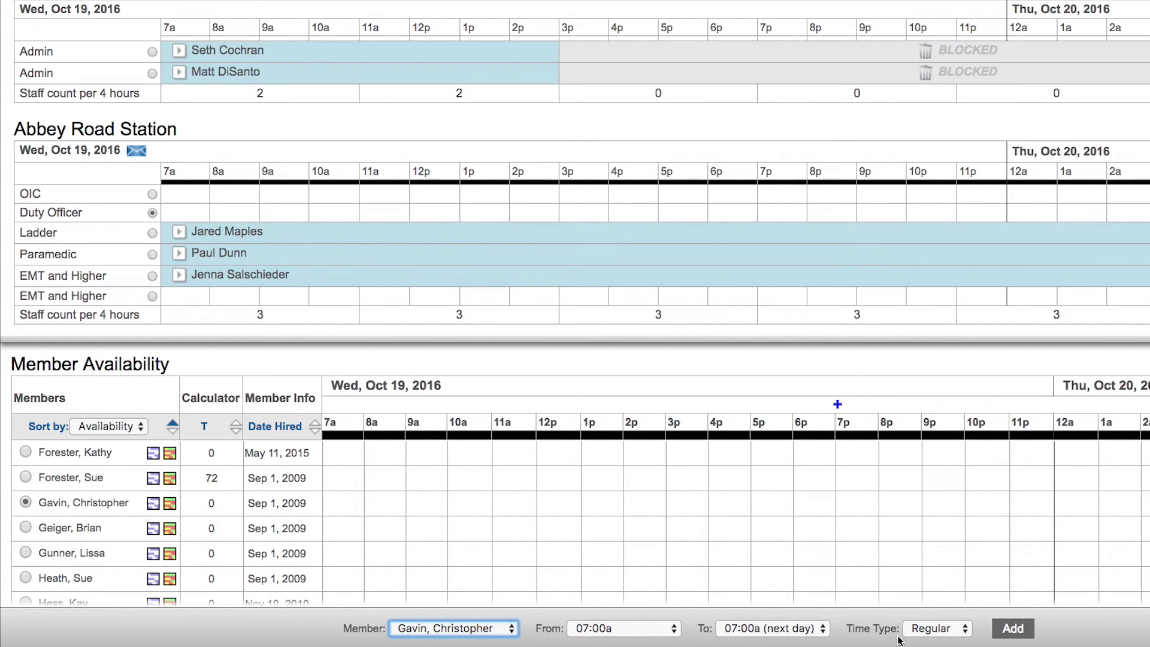
pyautogui.click(963, 629)
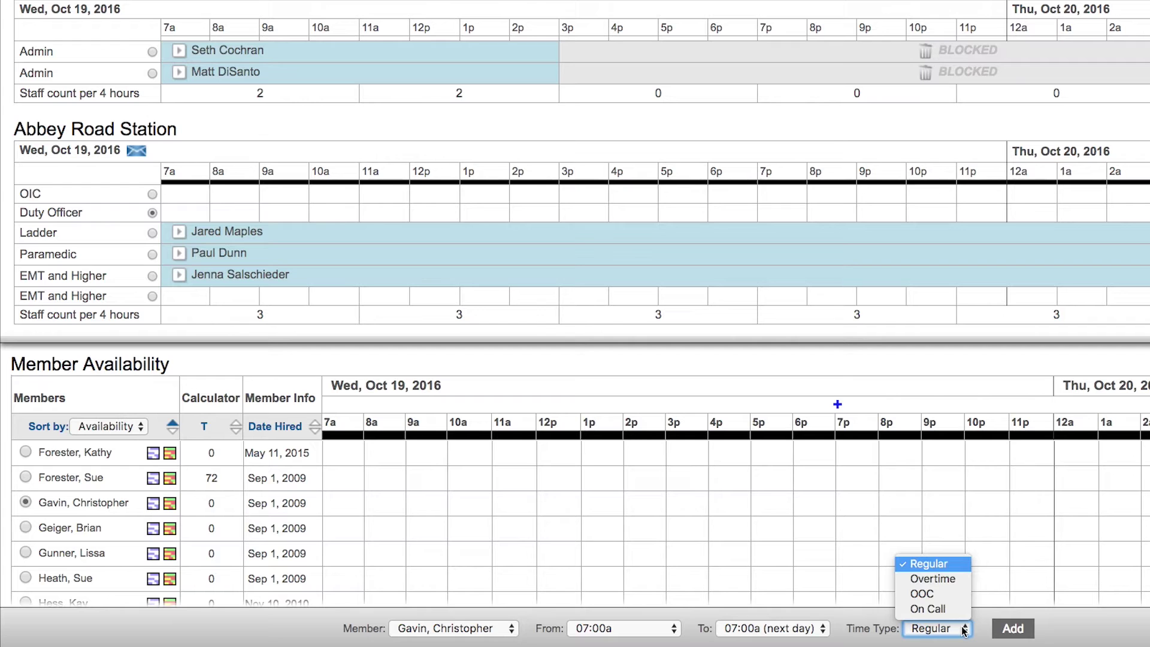
pyautogui.click(1007, 628)
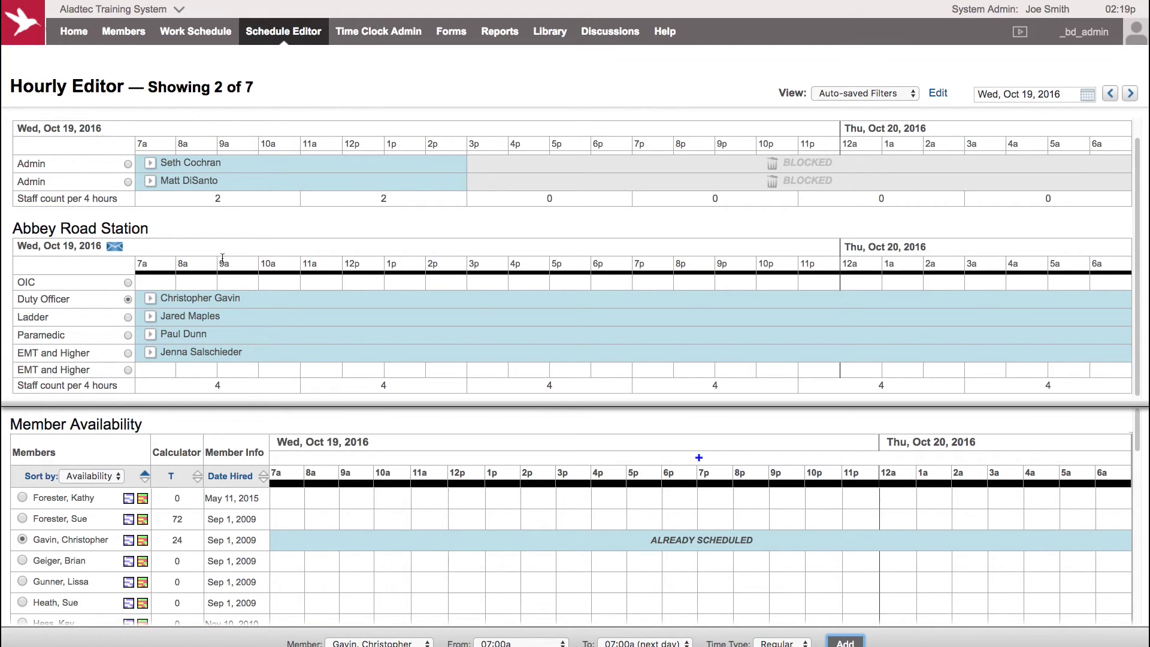
# Step: Delete the newly added Duty Officer shift, confirming the removal
pyautogui.moveTo(228, 298)
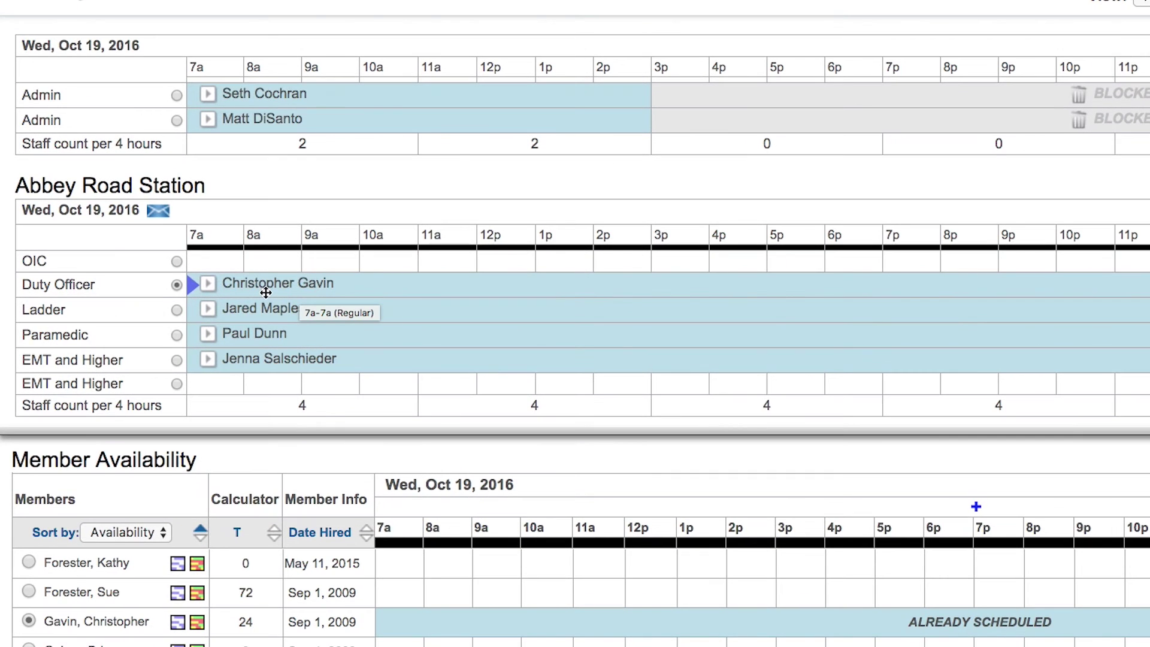
pyautogui.click(211, 288)
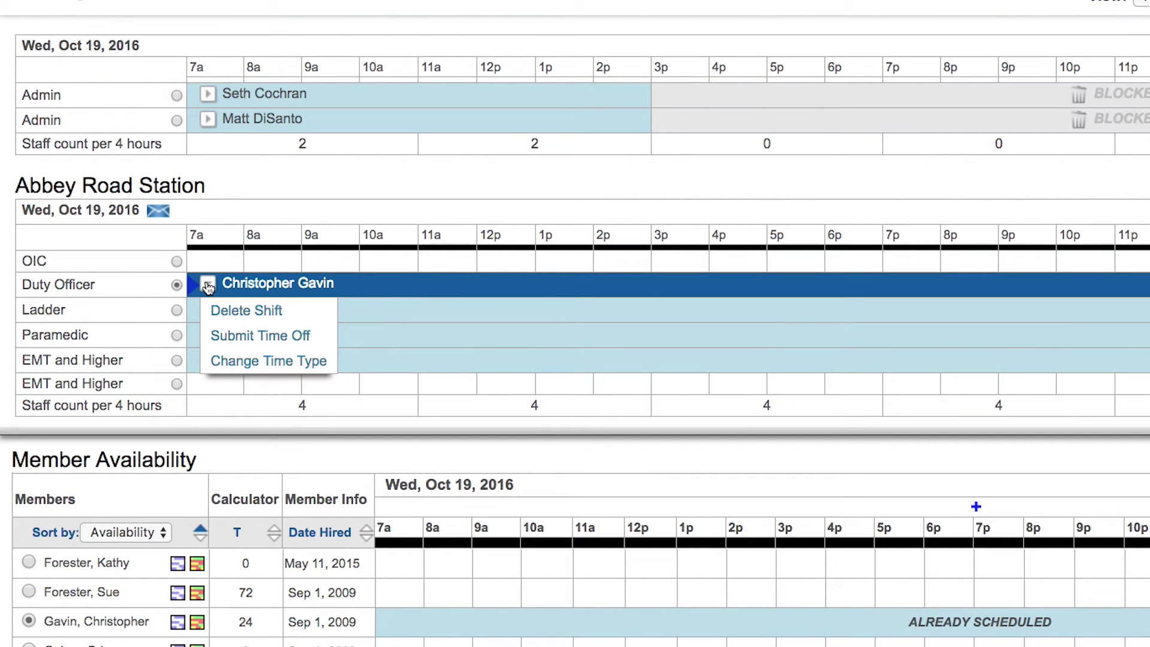
pyautogui.click(245, 312)
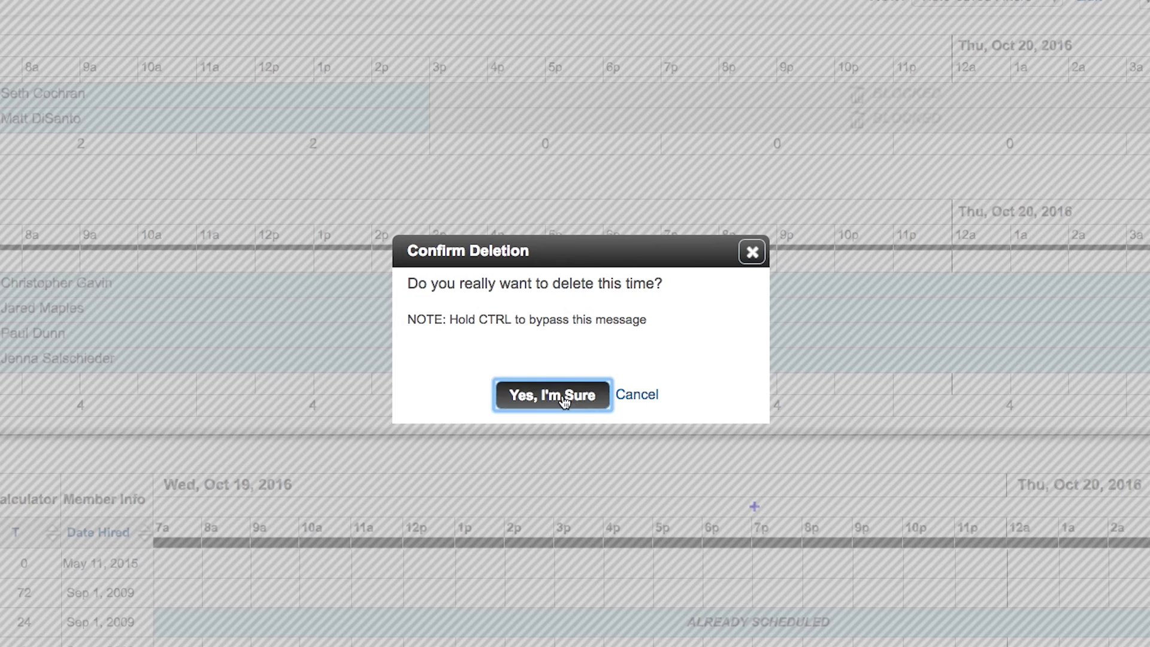
pyautogui.click(564, 400)
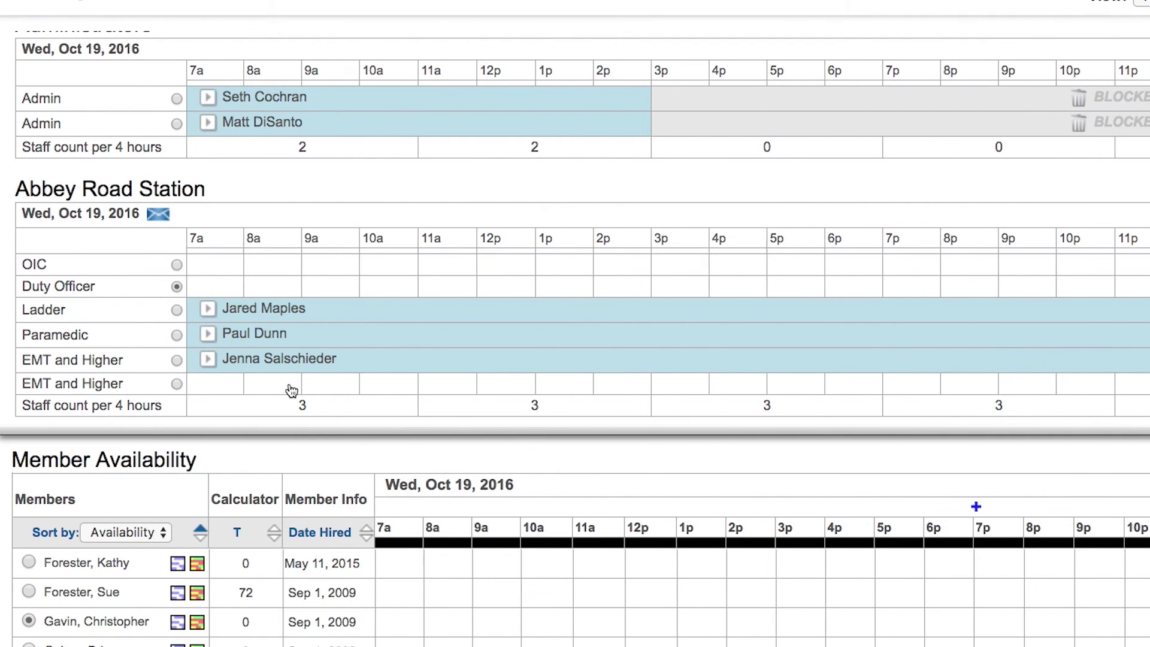
pyautogui.click(207, 309)
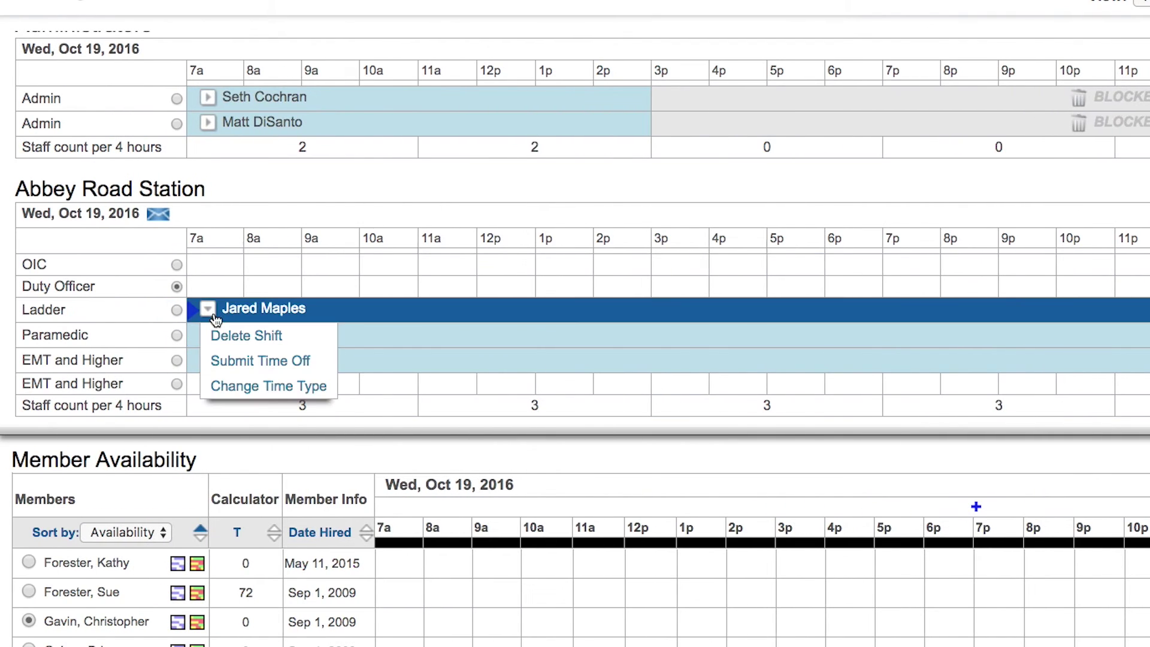
# Step: Submit and approve 24-hour Sick Leave time off for the Ladder shift member
pyautogui.click(250, 363)
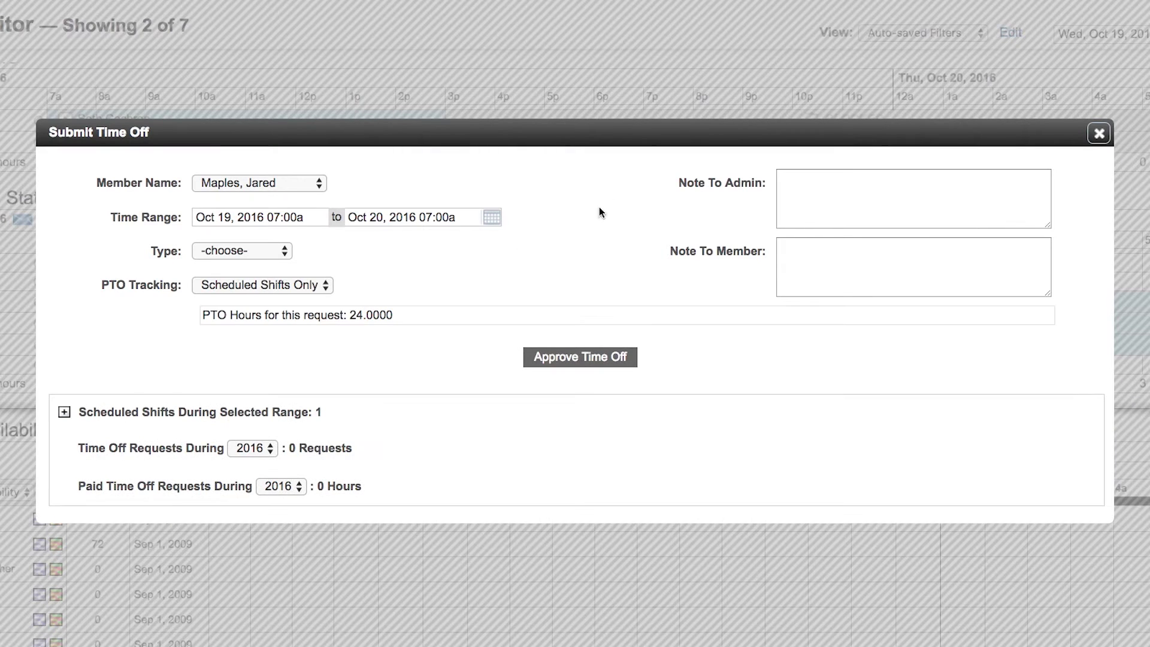
pyautogui.click(243, 253)
pyautogui.click(242, 299)
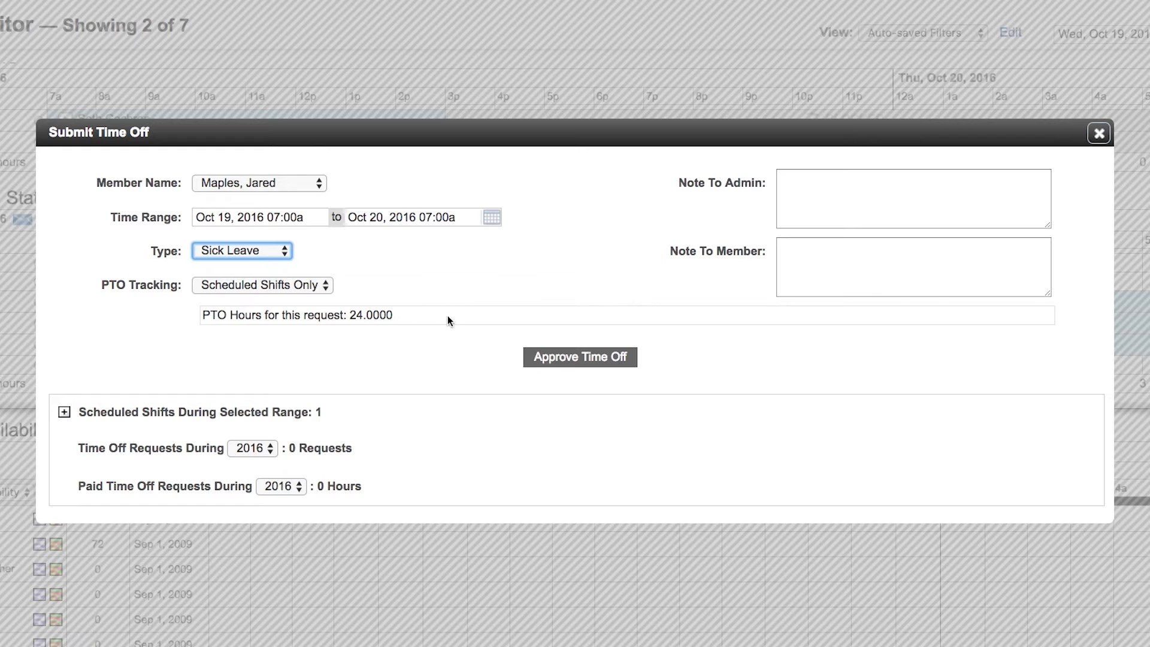
pyautogui.click(586, 362)
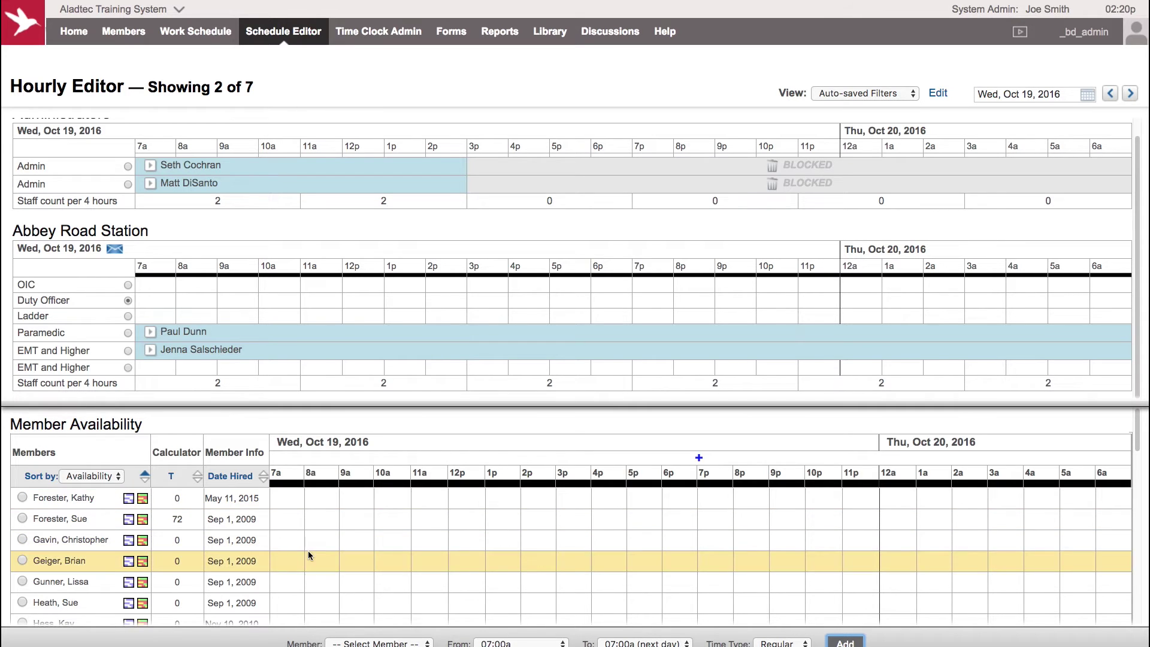
# Step: Review the time-off entries, then show member availability for the Ladder position
pyautogui.scroll(-5, 329, 542)
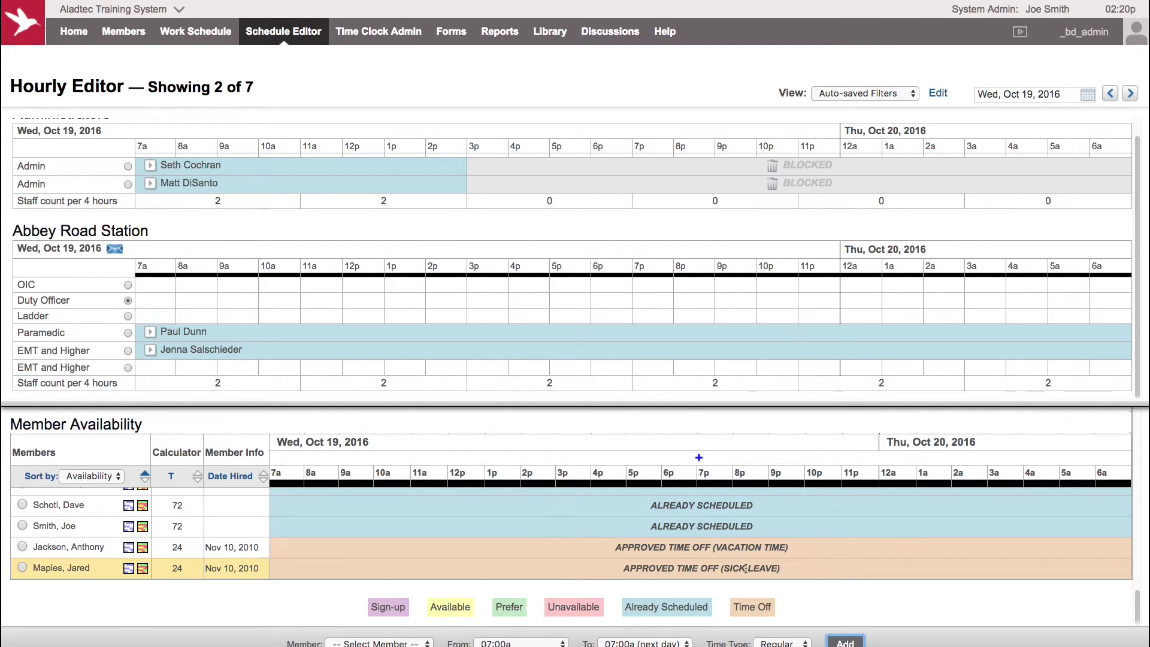
pyautogui.scroll(10, 746, 568)
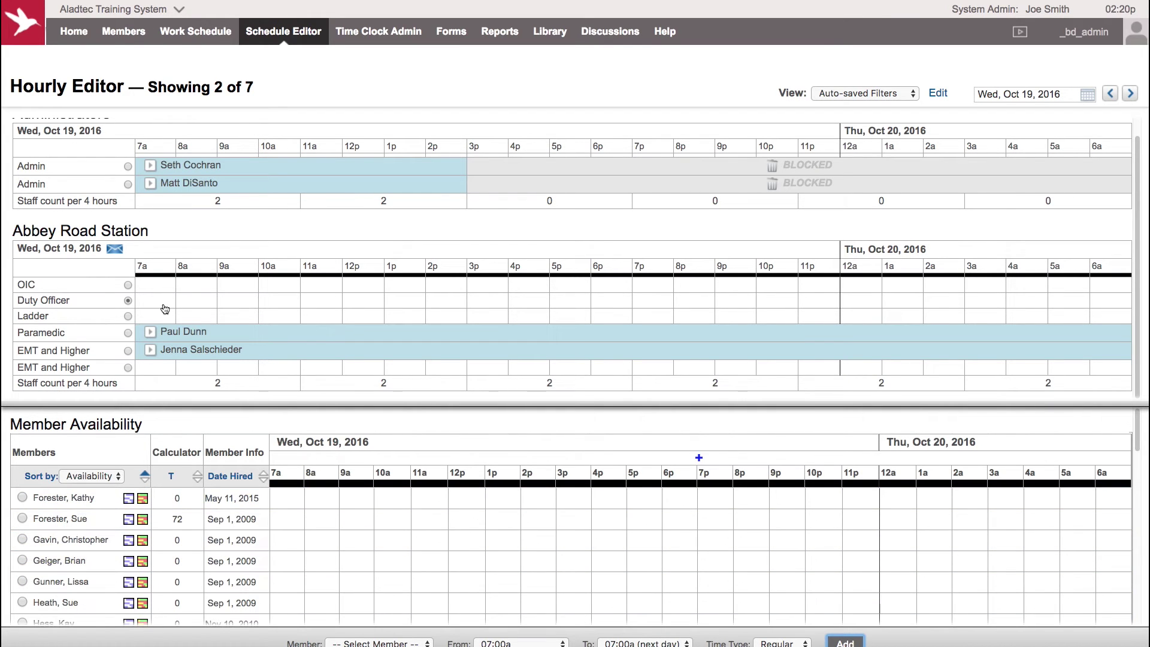
pyautogui.click(128, 316)
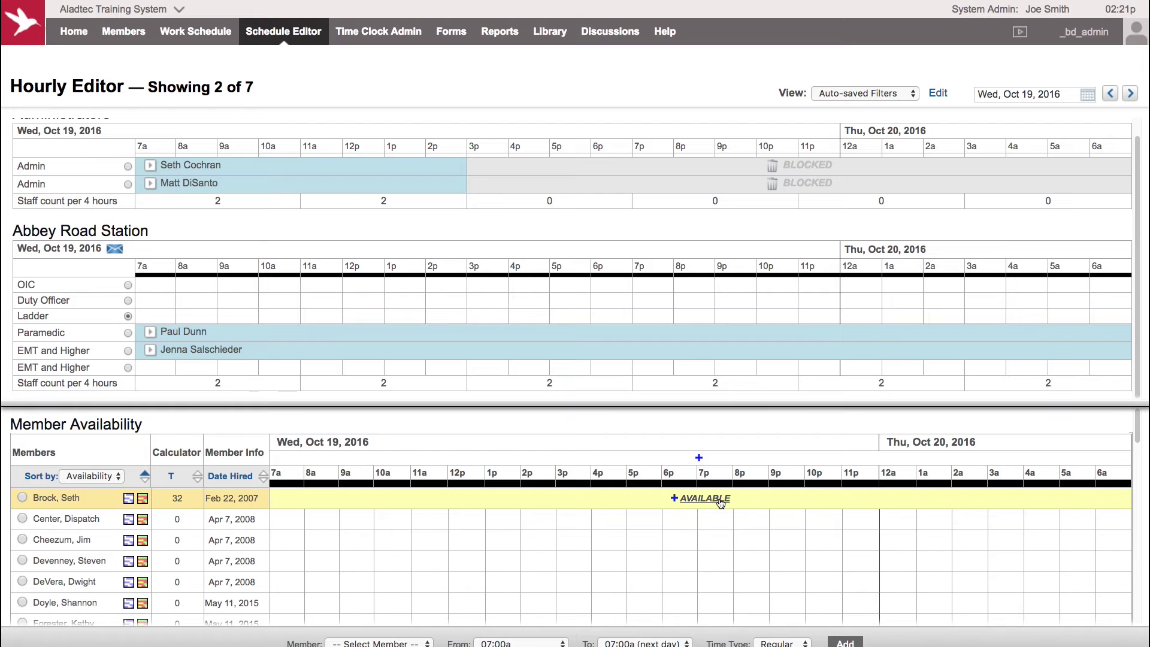
# Step: Schedule the first available member on the Abbey Road Ladder position for 7a to 7a
pyautogui.click(22, 497)
pyautogui.click(845, 642)
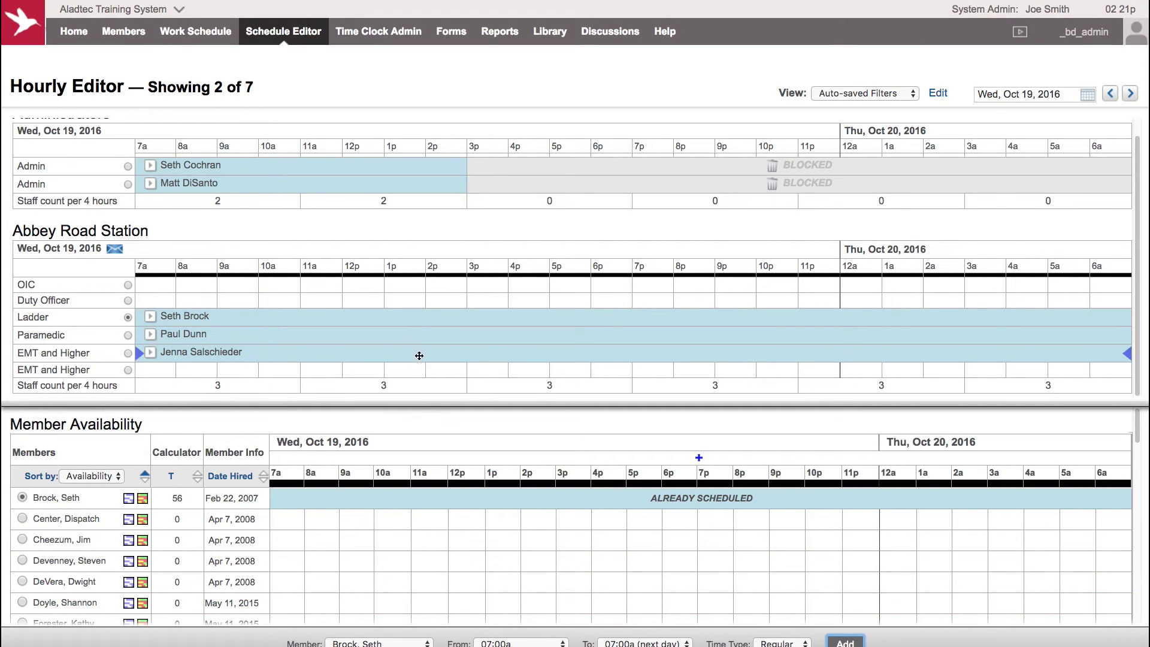
pyautogui.moveTo(419, 322)
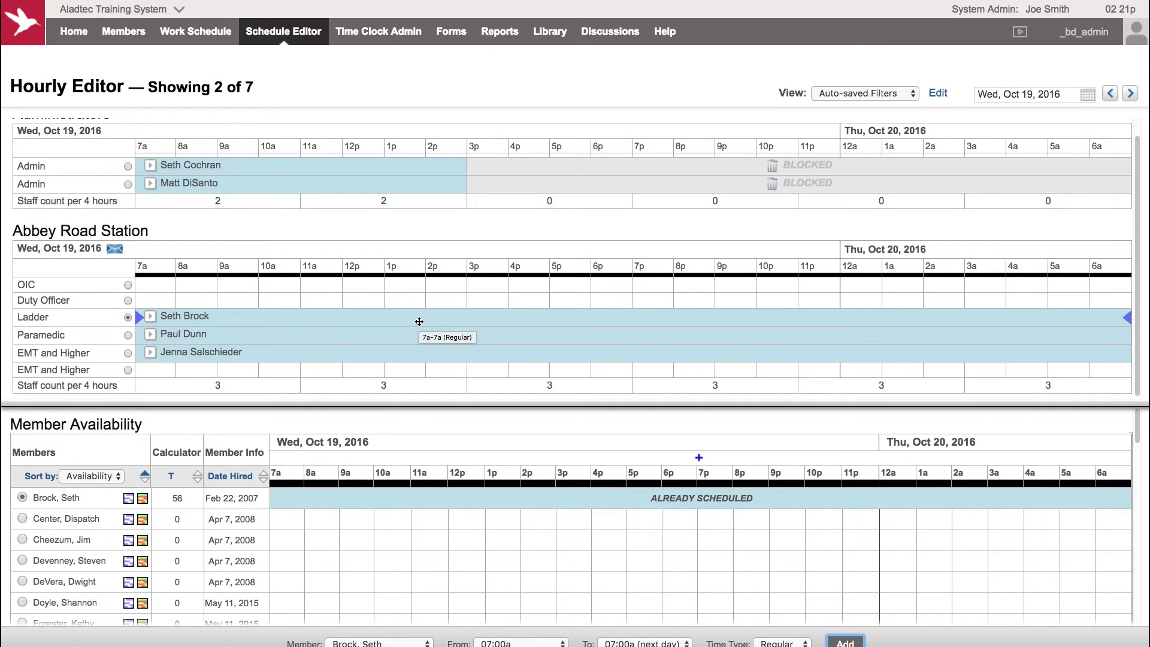
pyautogui.moveTo(256, 325)
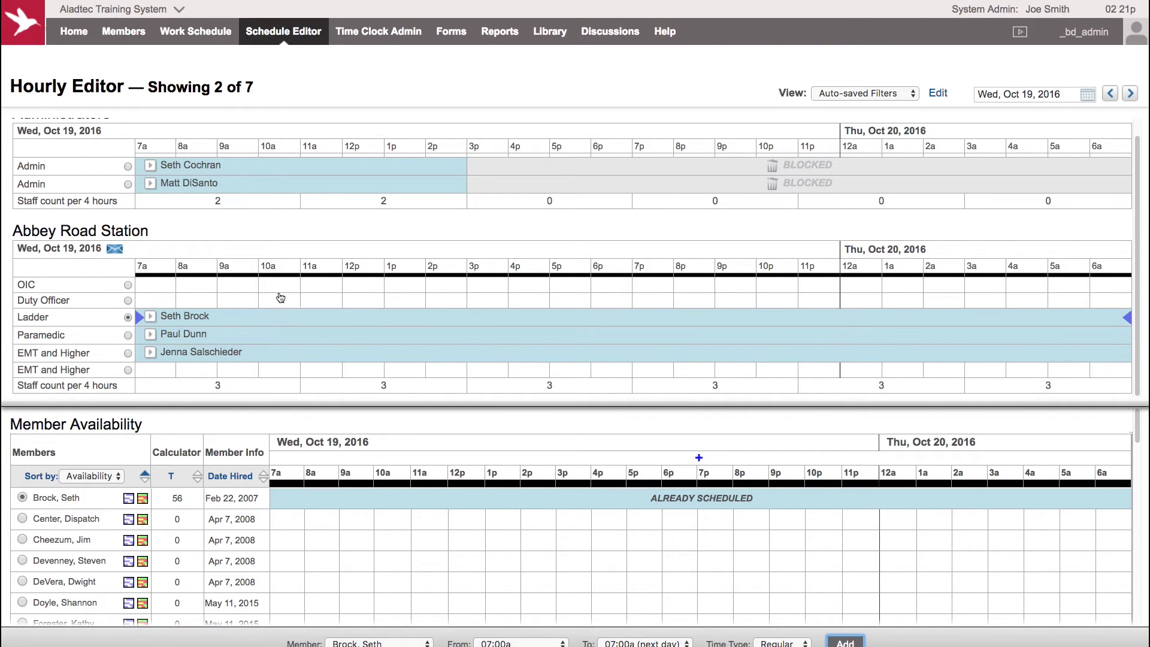
# Step: Shorten the Ladder shift to end at 7p and add a second member for 7p to 7a
pyautogui.moveTo(291, 166)
pyautogui.moveTo(283, 317)
pyautogui.moveTo(1128, 316); pyautogui.dragTo(614, 320)
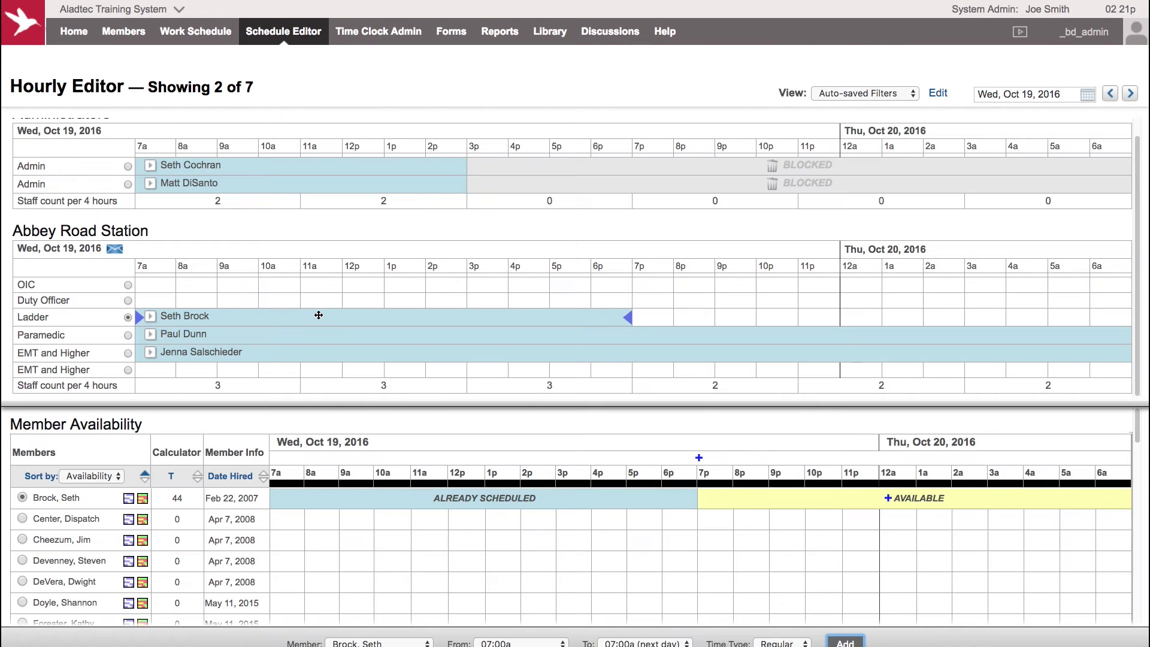
pyautogui.click(347, 327)
pyautogui.click(150, 316)
pyautogui.click(127, 318)
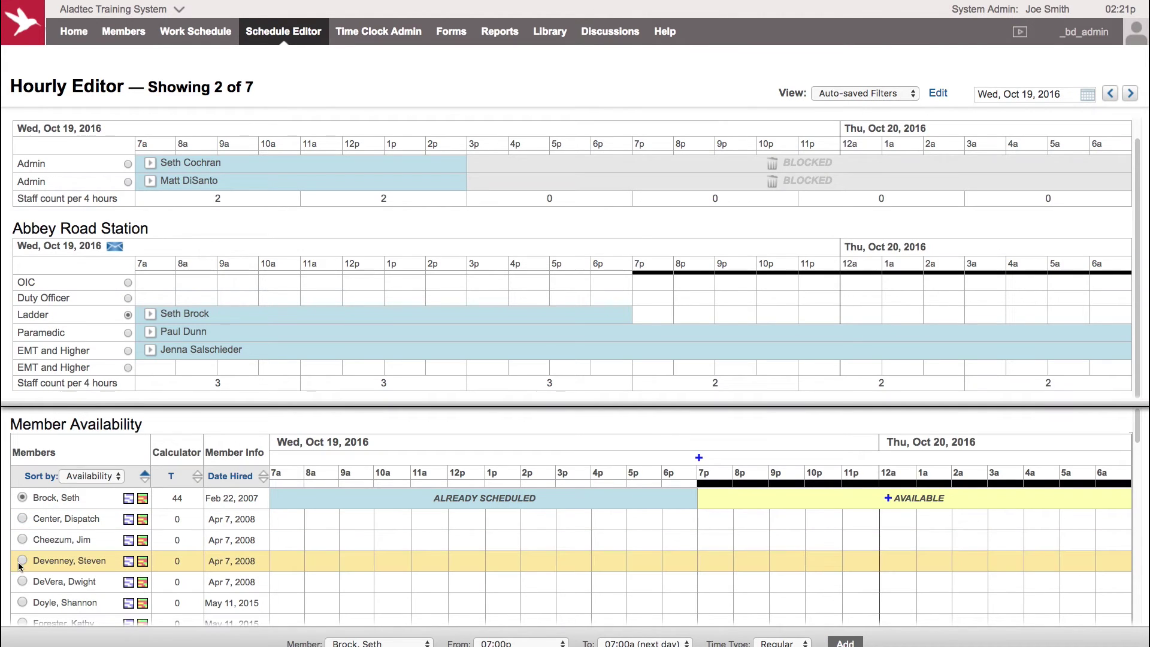
pyautogui.click(21, 562)
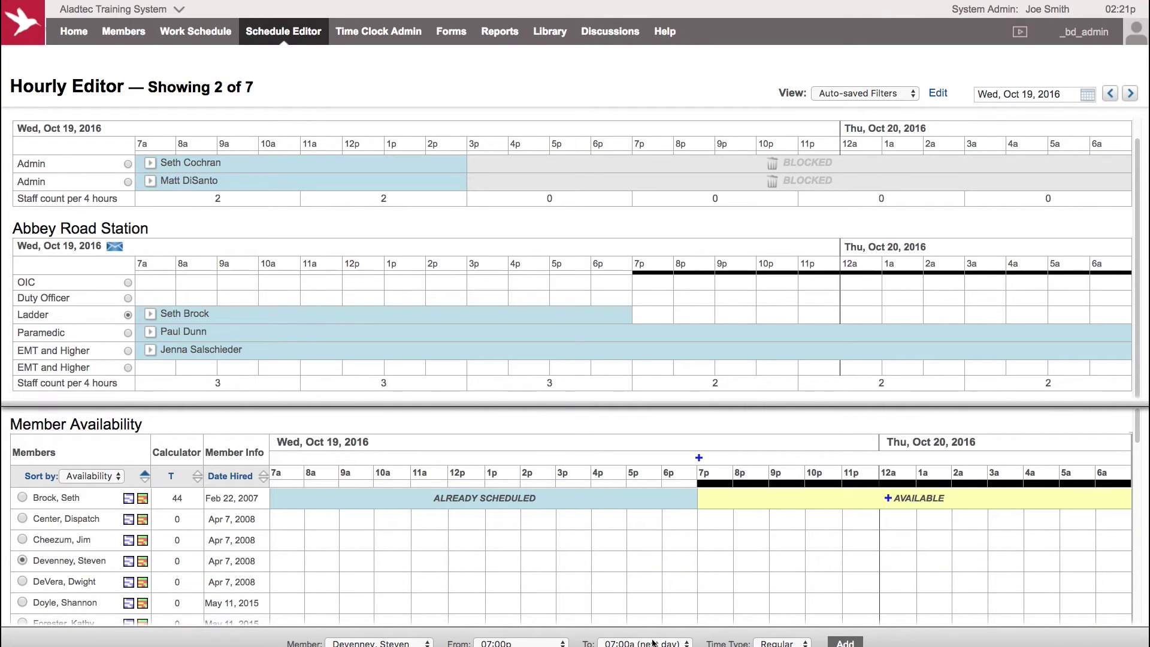
pyautogui.click(845, 642)
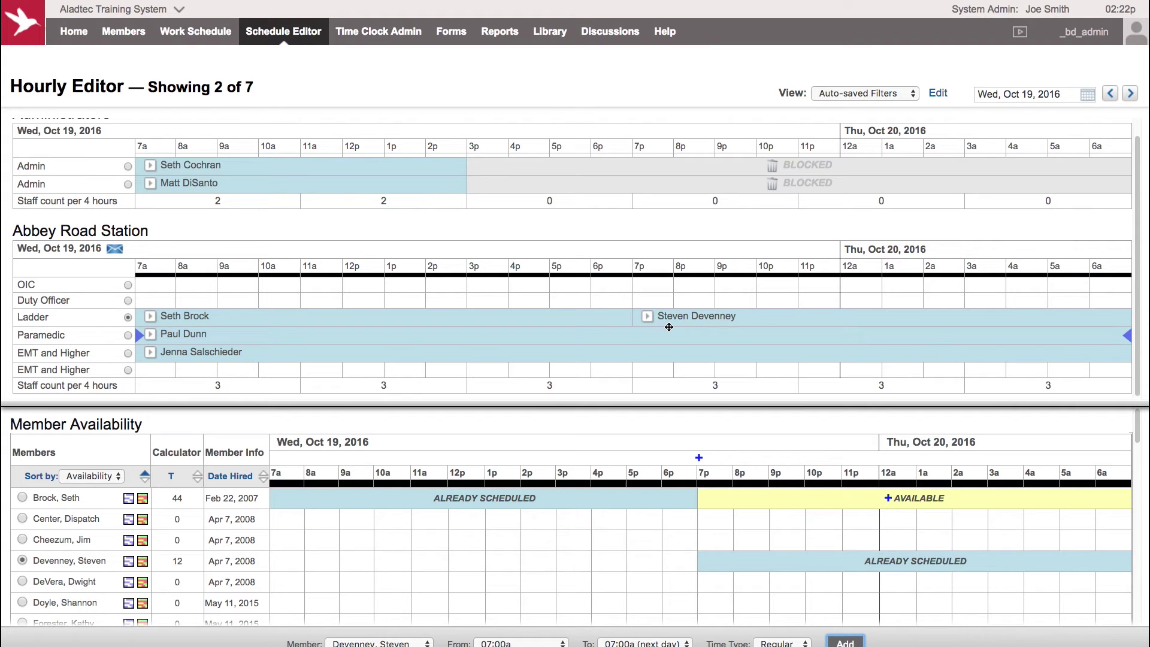
# Step: Move the 7a–7p Ladder day shift onto the second EMT and Higher row, stretched to span 7a–7a
pyautogui.click(150, 333)
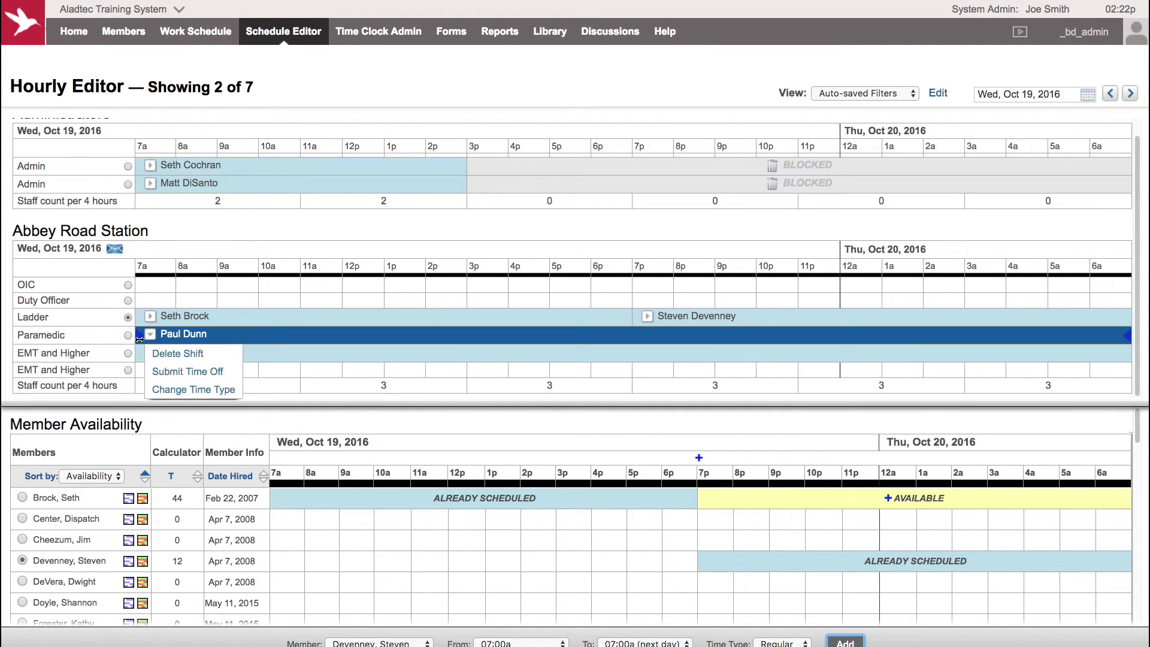
pyautogui.moveTo(137, 335)
pyautogui.mouseDown()
pyautogui.moveTo(474, 336)
pyautogui.moveTo(139, 342)
pyautogui.mouseUp()
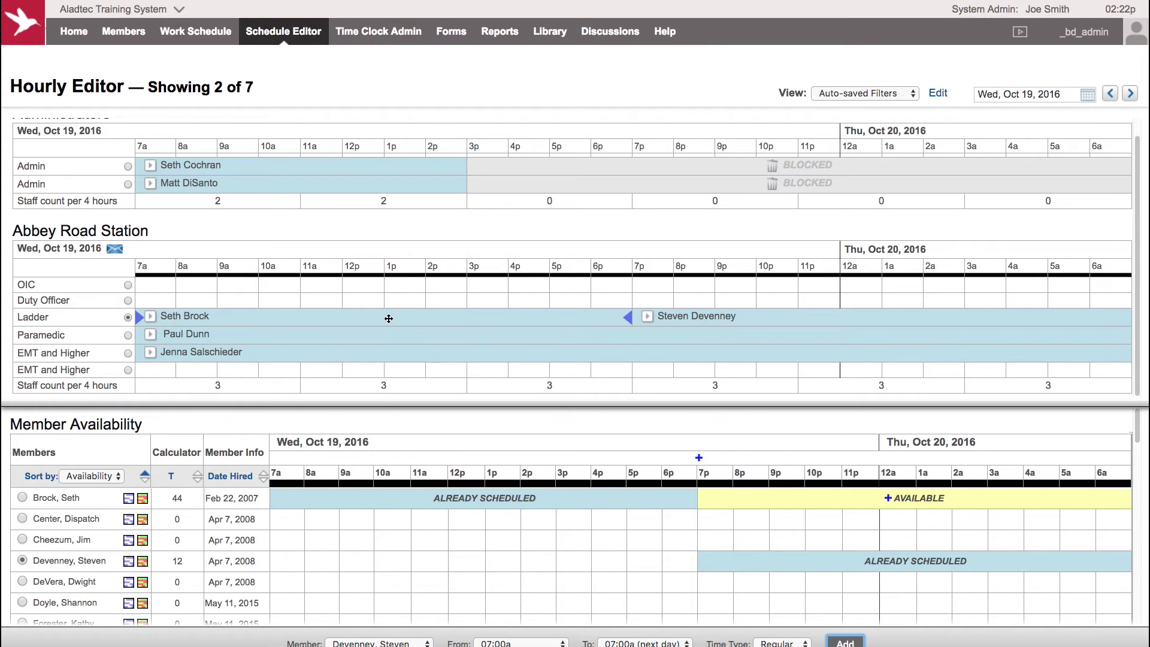
pyautogui.moveTo(361, 317)
pyautogui.mouseDown()
pyautogui.moveTo(421, 337)
pyautogui.moveTo(388, 370)
pyautogui.mouseUp()
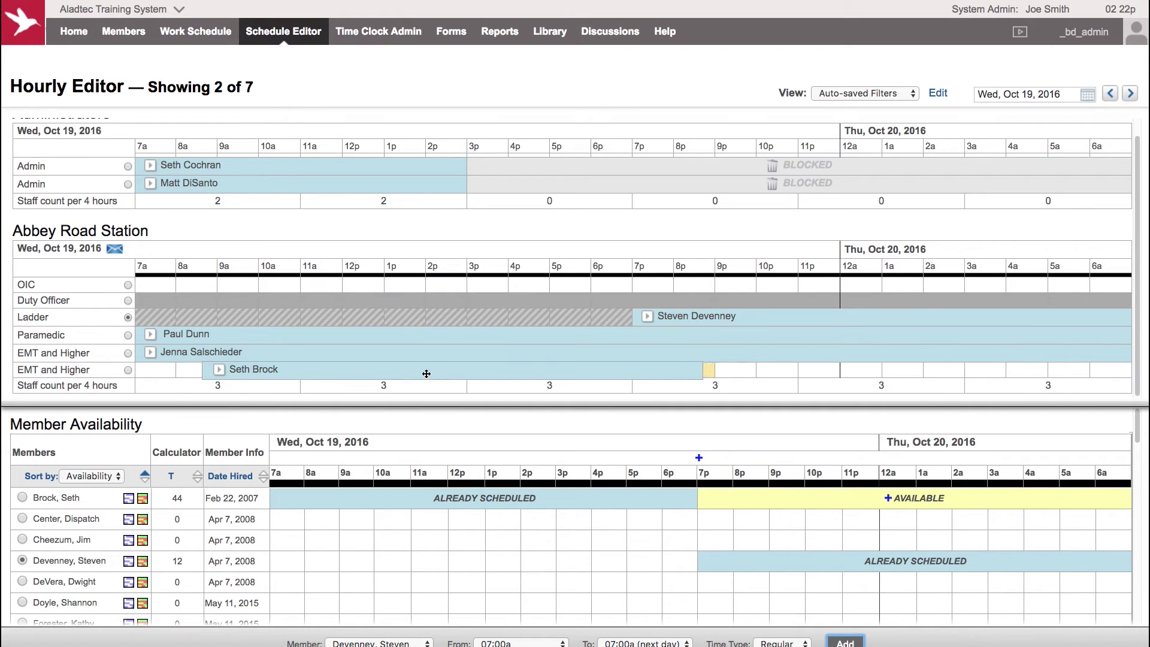
pyautogui.moveTo(390, 371)
pyautogui.mouseDown()
pyautogui.moveTo(445, 368)
pyautogui.moveTo(377, 370)
pyautogui.mouseUp()
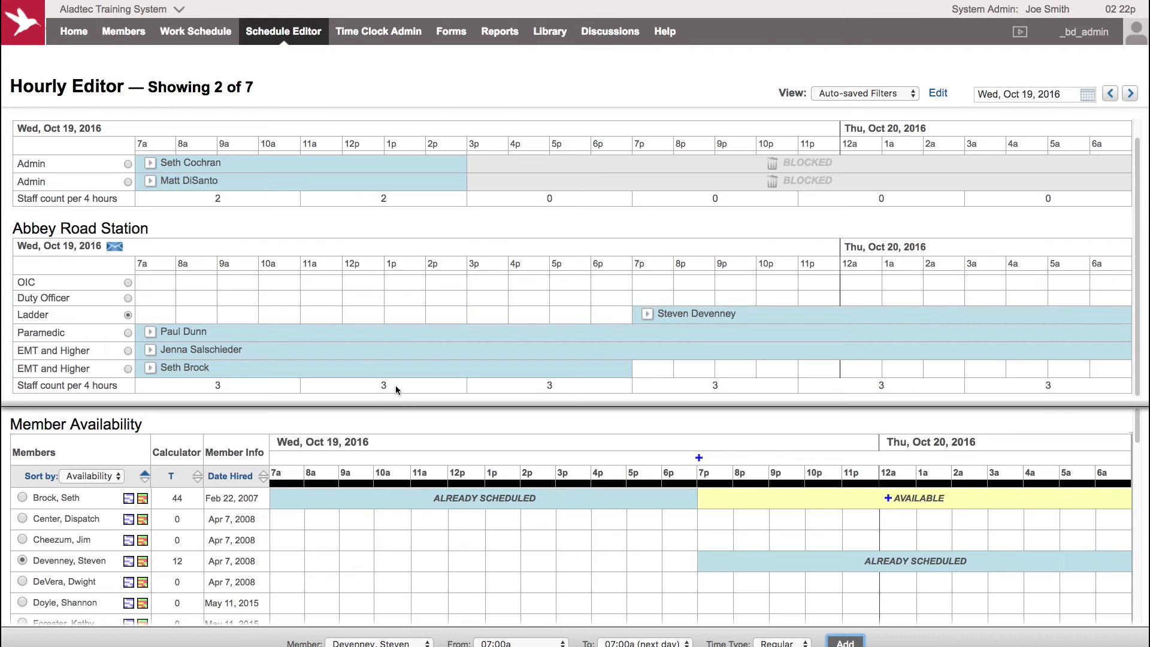
pyautogui.moveTo(351, 375)
pyautogui.mouseDown()
pyautogui.moveTo(318, 371)
pyautogui.moveTo(324, 301)
pyautogui.moveTo(514, 359)
pyautogui.moveTo(803, 353)
pyautogui.moveTo(815, 367)
pyautogui.mouseUp()
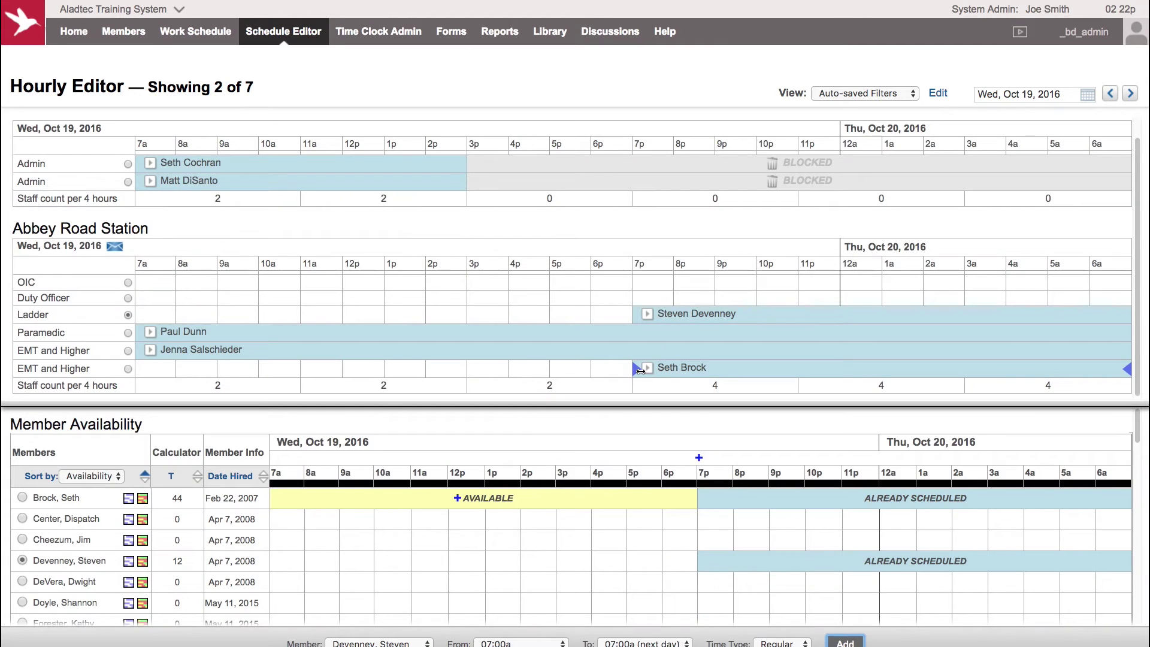
pyautogui.moveTo(640, 371); pyautogui.dragTo(137, 369)
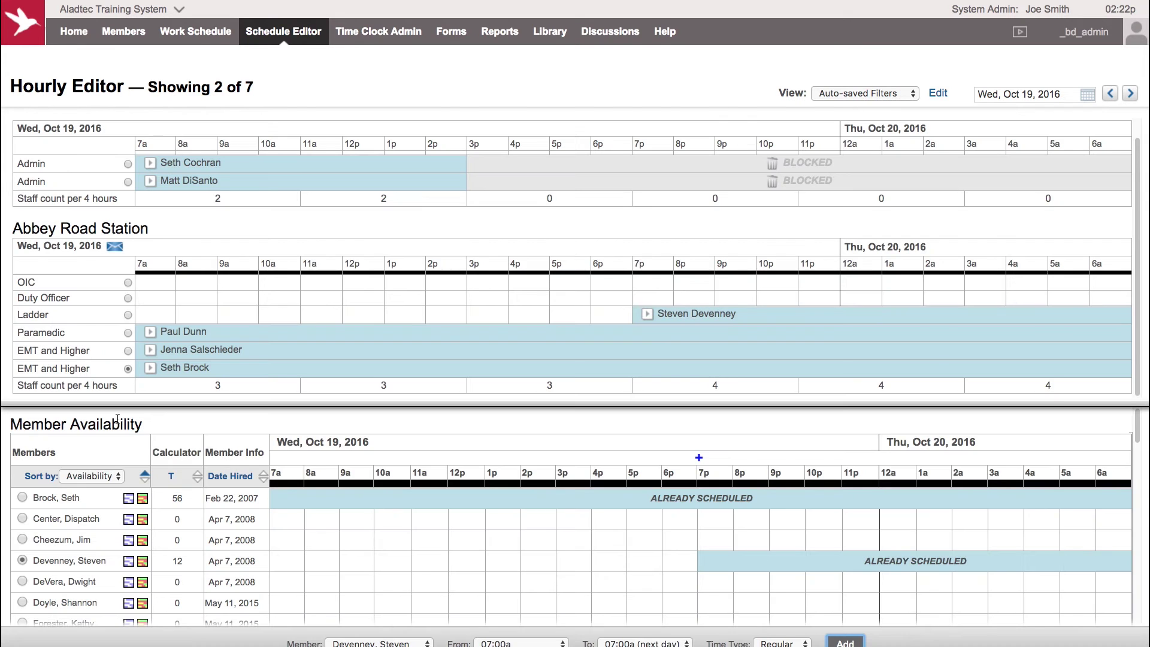
# Step: Drag the second Admin shift onto the Abbey Road Ladder row and extend its end to 7p
pyautogui.moveTo(251, 181)
pyautogui.moveTo(251, 181); pyautogui.dragTo(254, 314)
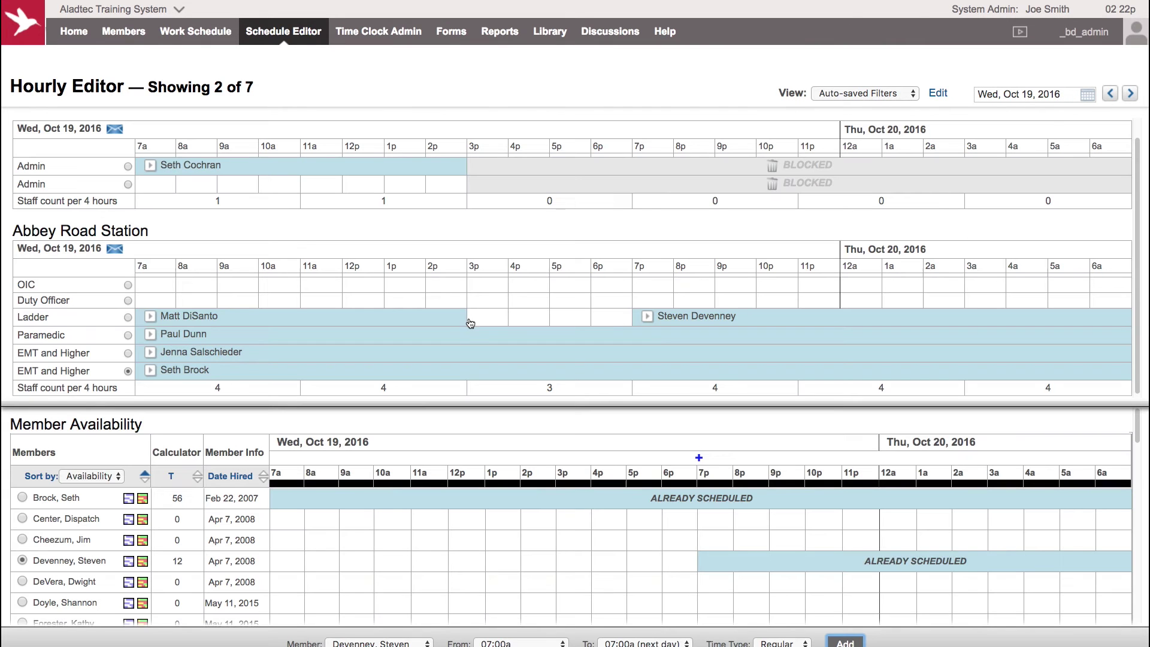
pyautogui.moveTo(465, 317); pyautogui.dragTo(623, 321)
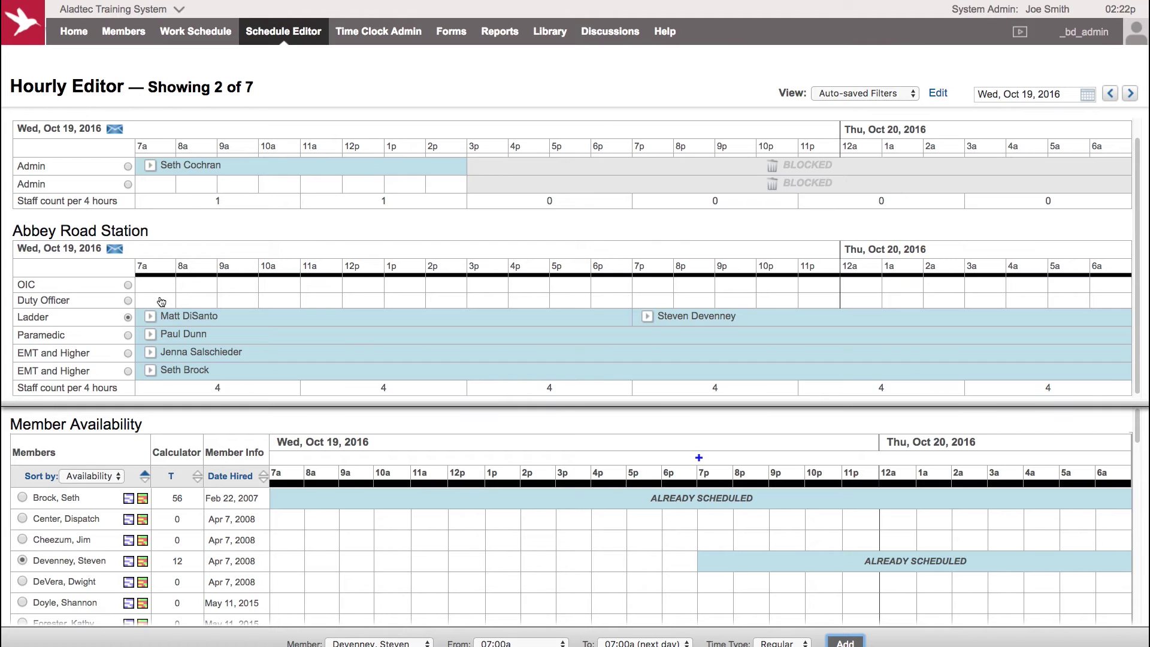
# Step: Change the Ladder day shift's time type to Overtime
pyautogui.click(151, 317)
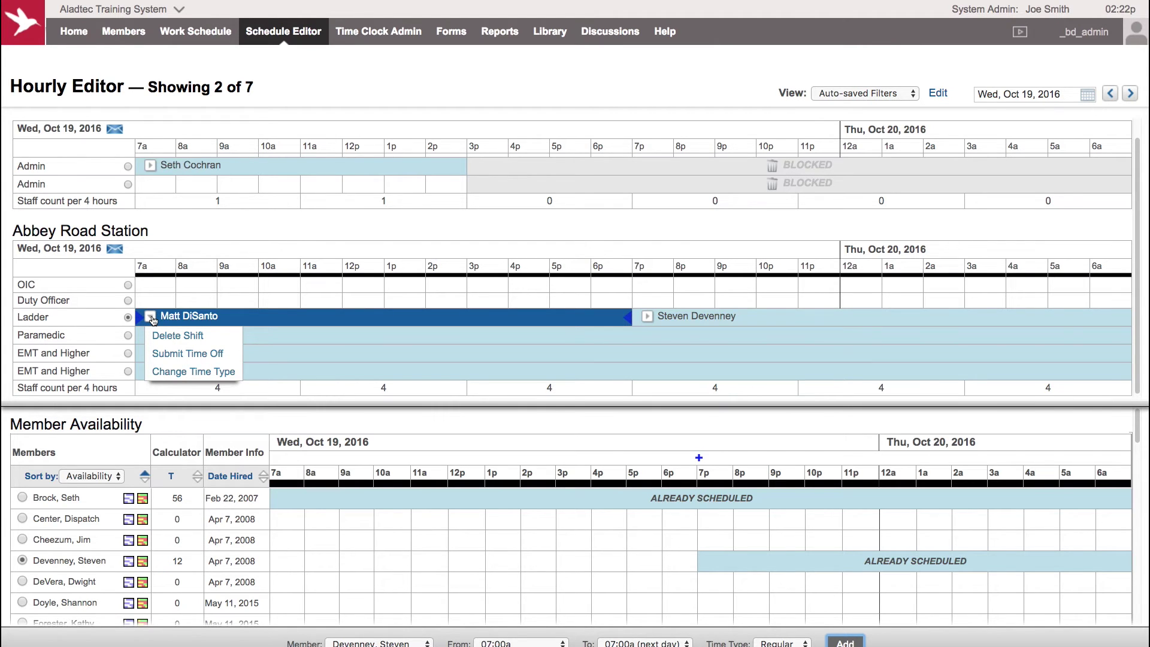
pyautogui.click(178, 373)
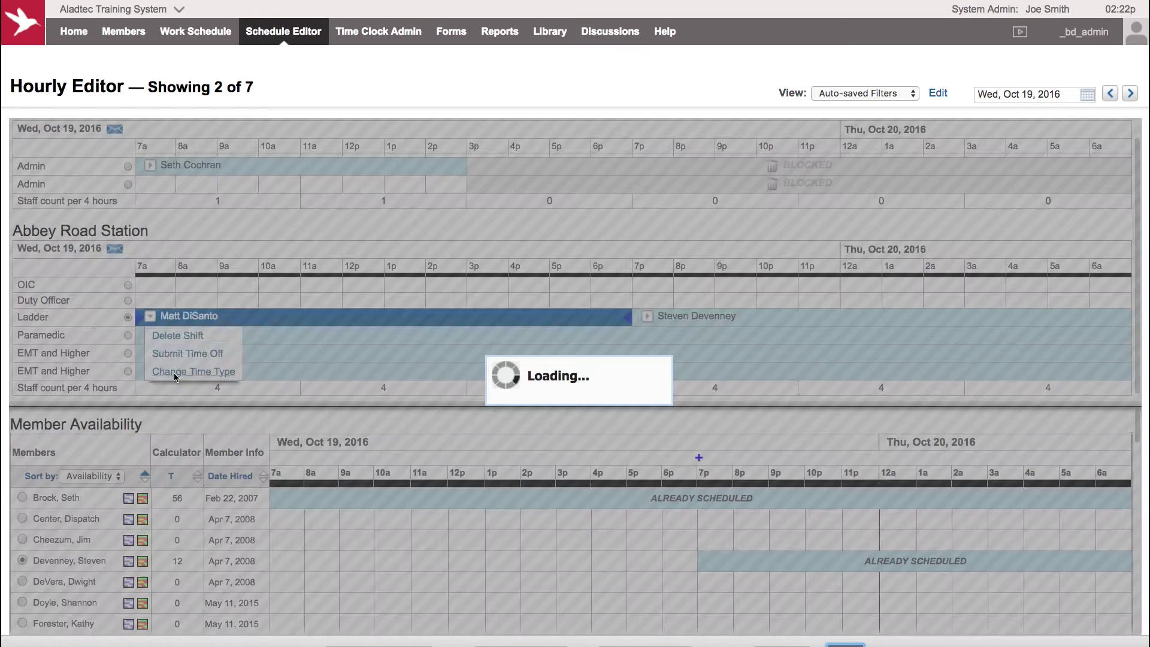
pyautogui.click(548, 350)
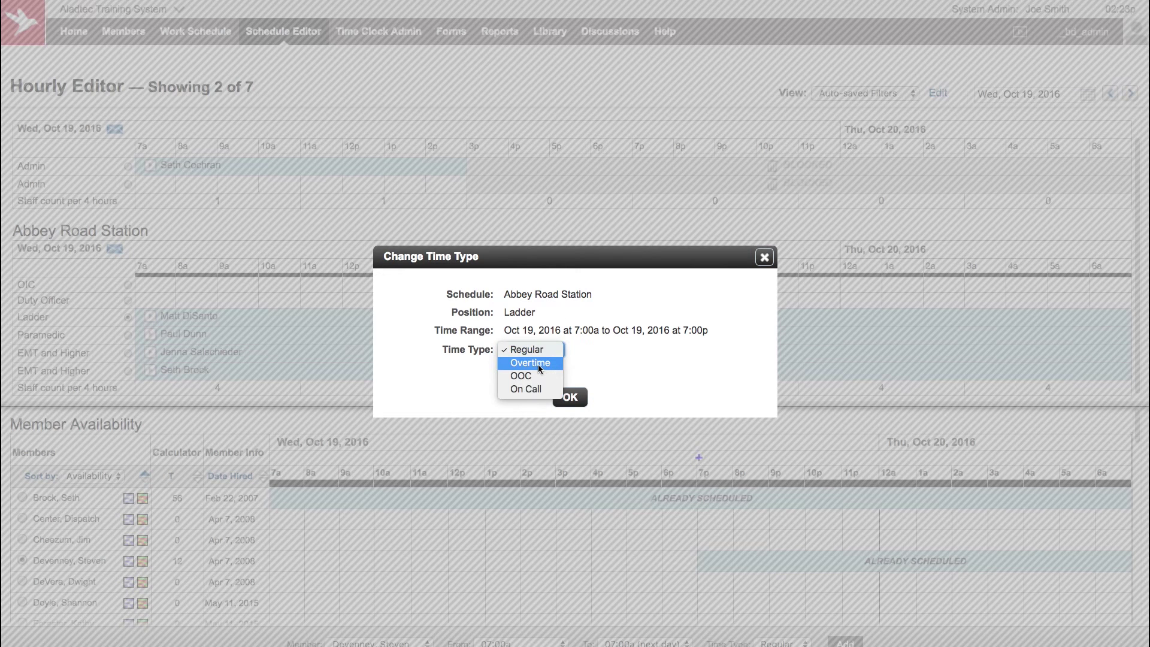
pyautogui.click(539, 367)
pyautogui.click(569, 397)
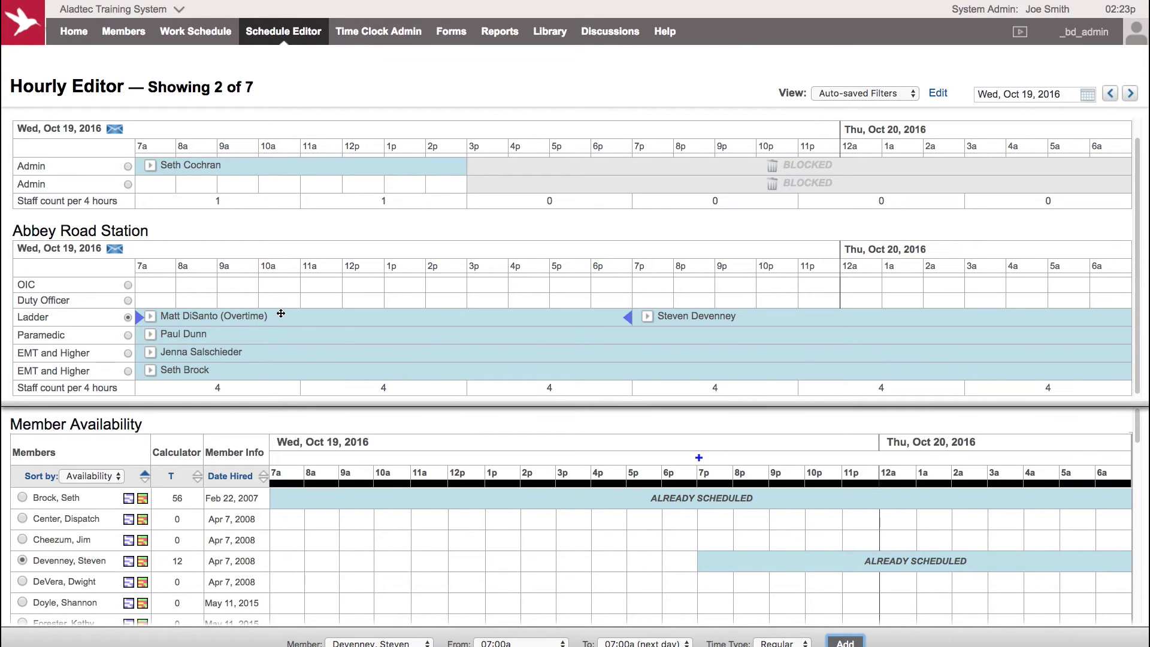
pyautogui.moveTo(281, 314)
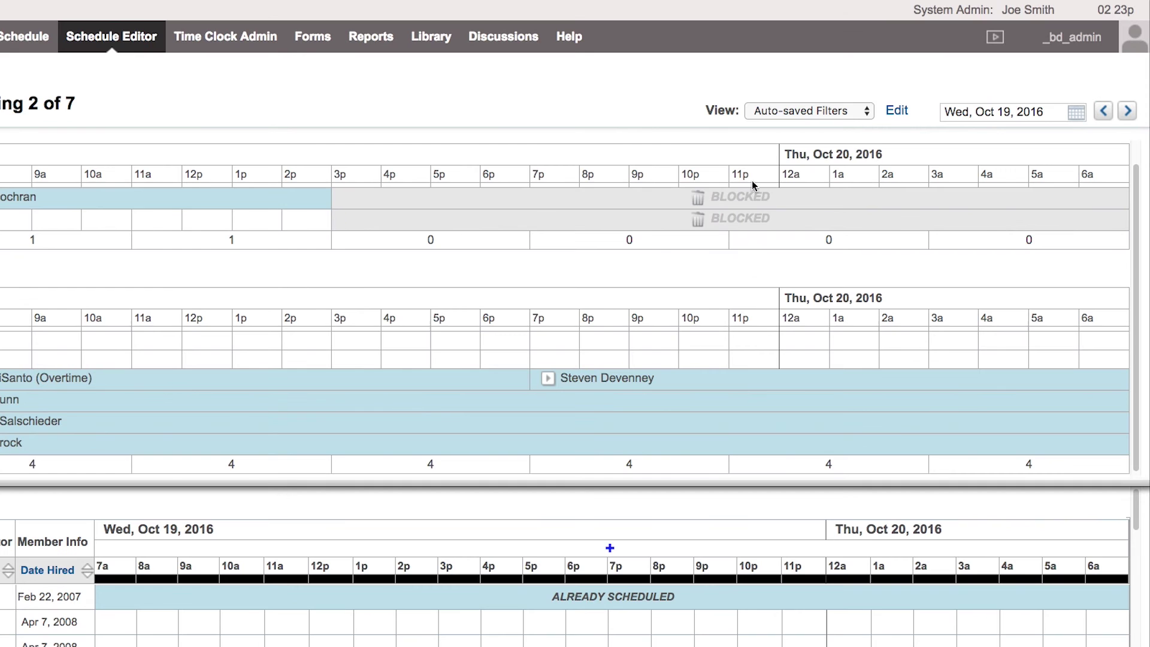
# Step: Stretch the second Admin row's BLOCKED bar from 3p back to 7a on Oct 19
pyautogui.moveTo(661, 223)
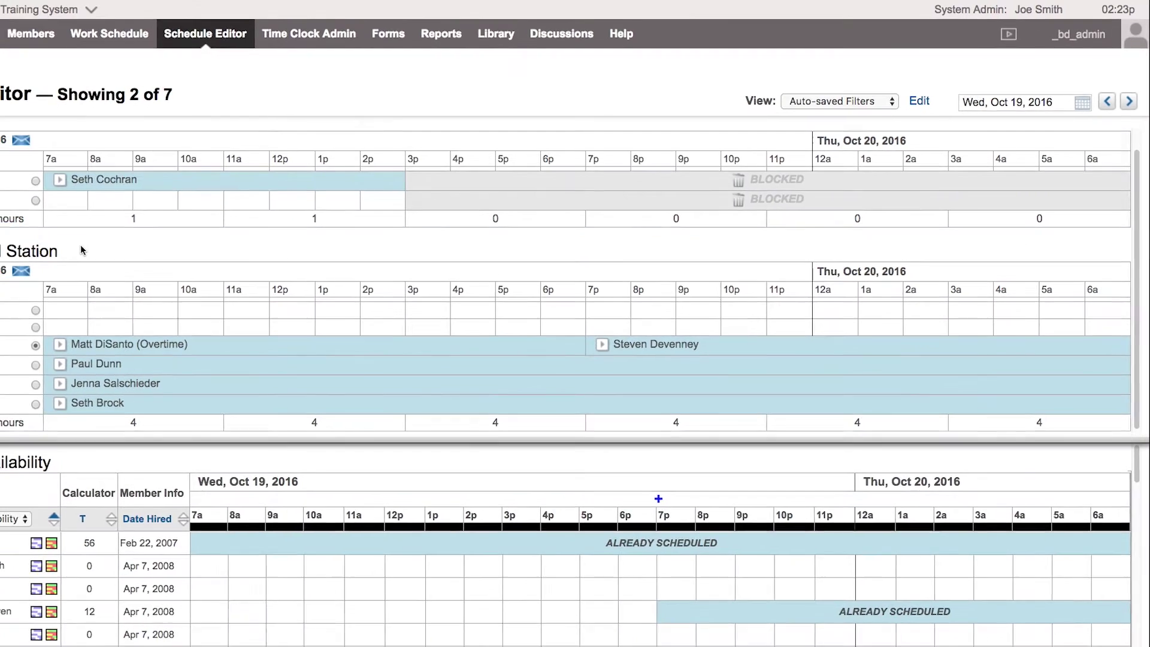
pyautogui.moveTo(134, 183)
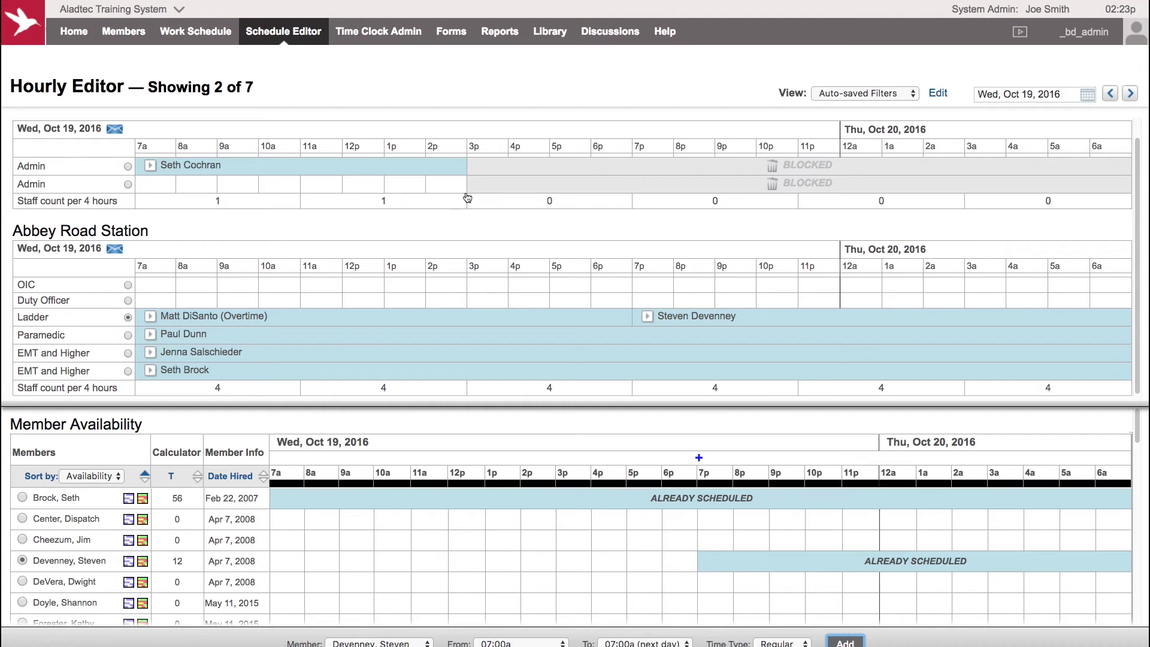
pyautogui.moveTo(472, 184)
pyautogui.moveTo(472, 184); pyautogui.dragTo(137, 184)
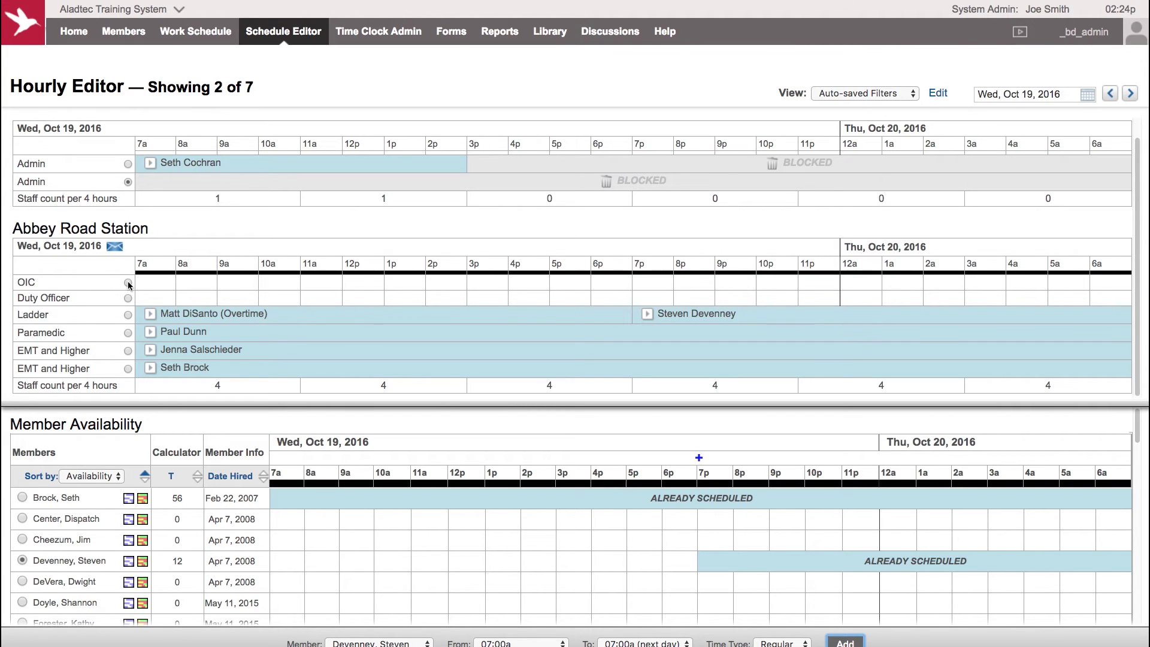
# Step: Add a BLOCK TIME entry on the Duty Officer position and shorten it to 7a–7p
pyautogui.click(128, 298)
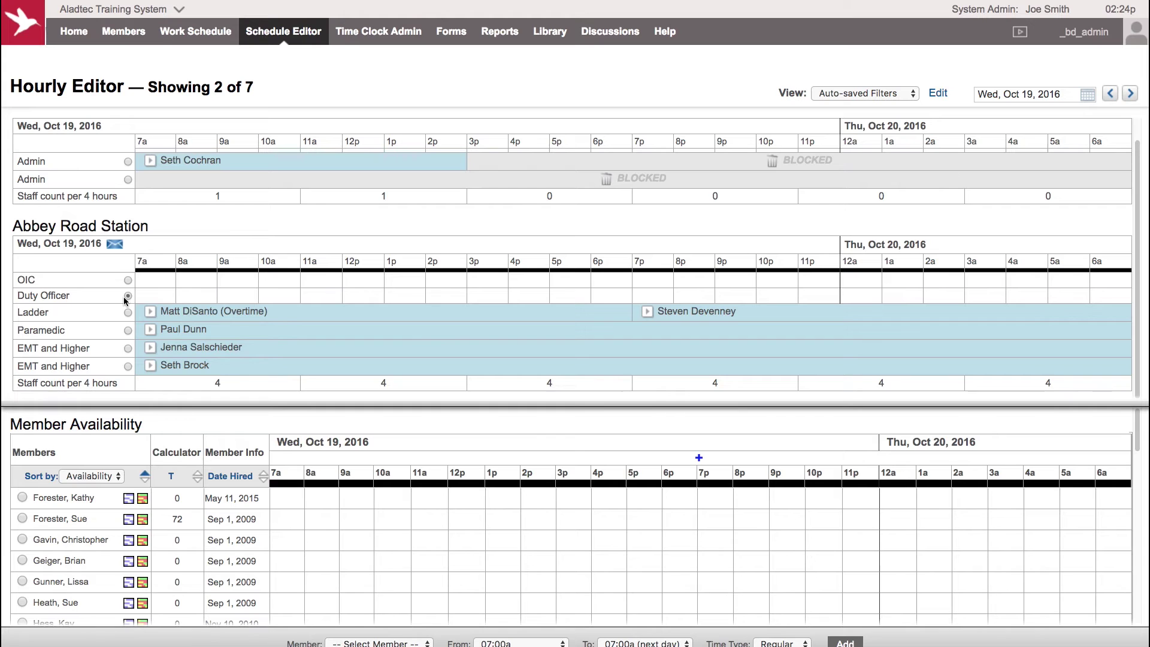
pyautogui.click(584, 313)
pyautogui.click(387, 387)
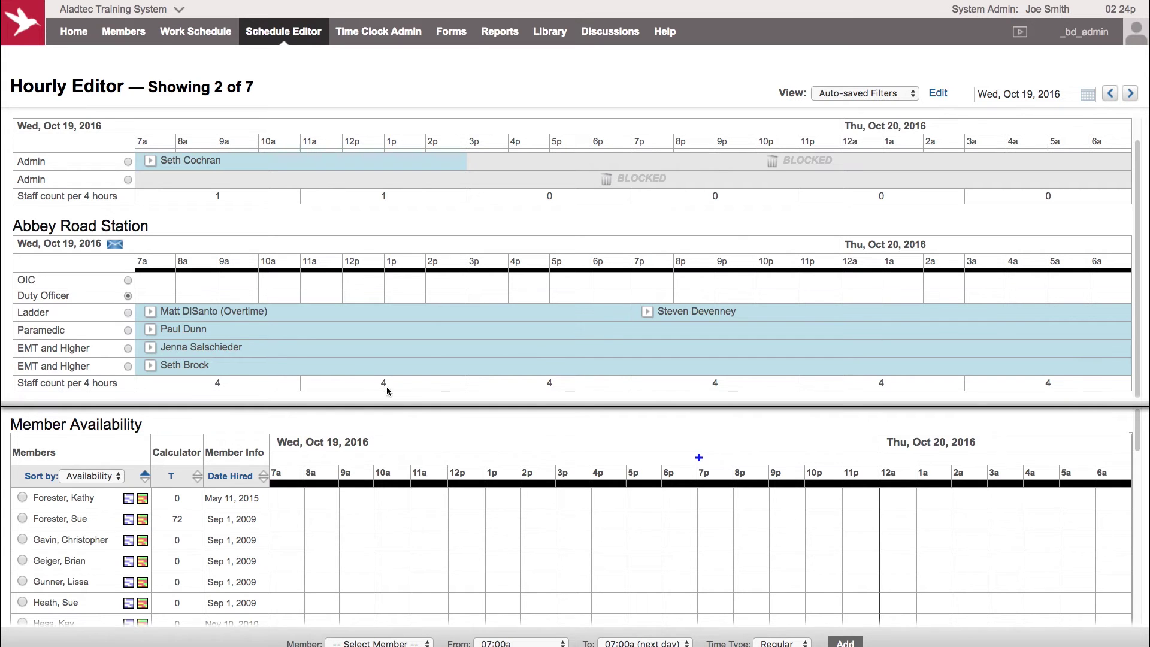
pyautogui.click(376, 643)
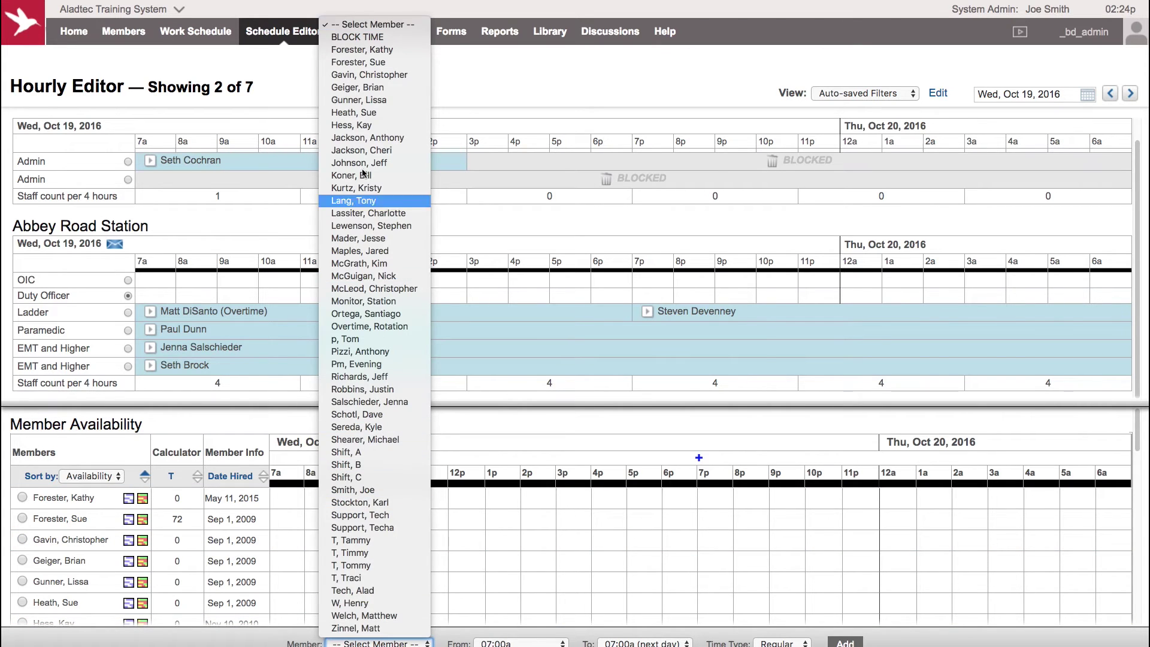
pyautogui.click(376, 38)
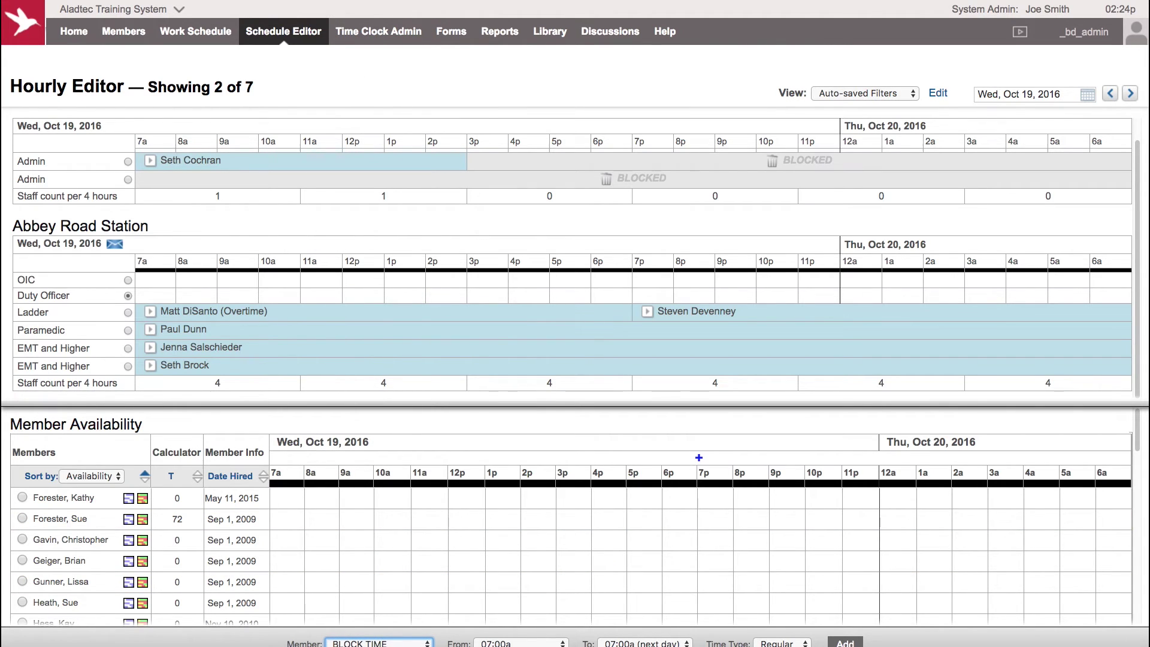
pyautogui.click(845, 643)
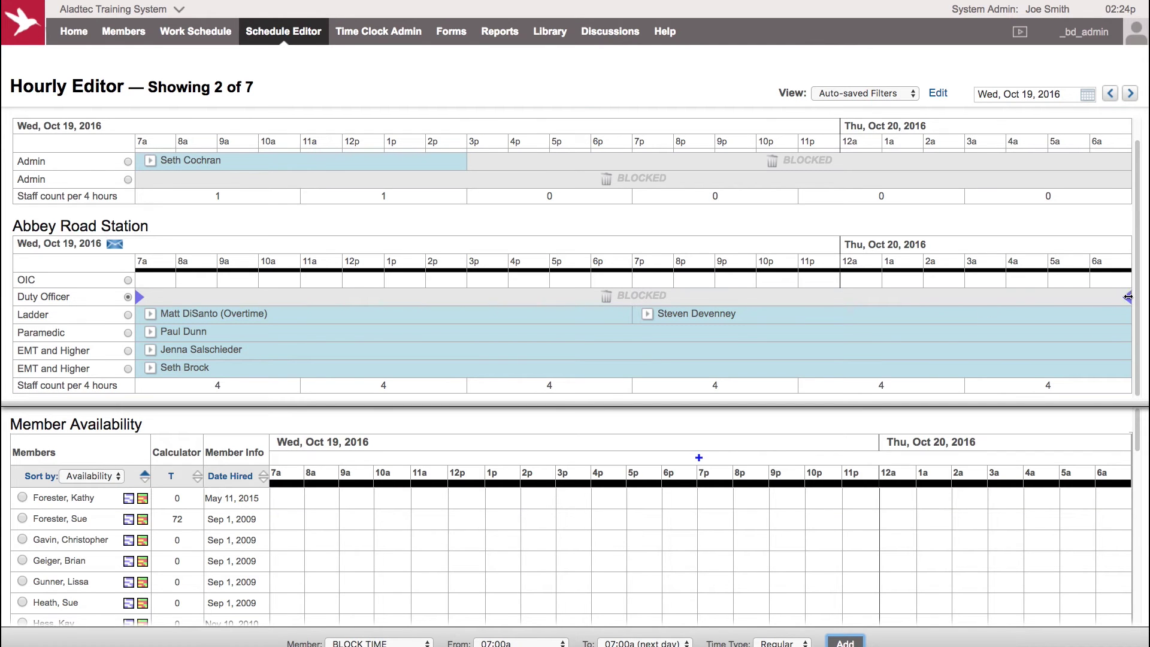
pyautogui.moveTo(1127, 298); pyautogui.dragTo(623, 319)
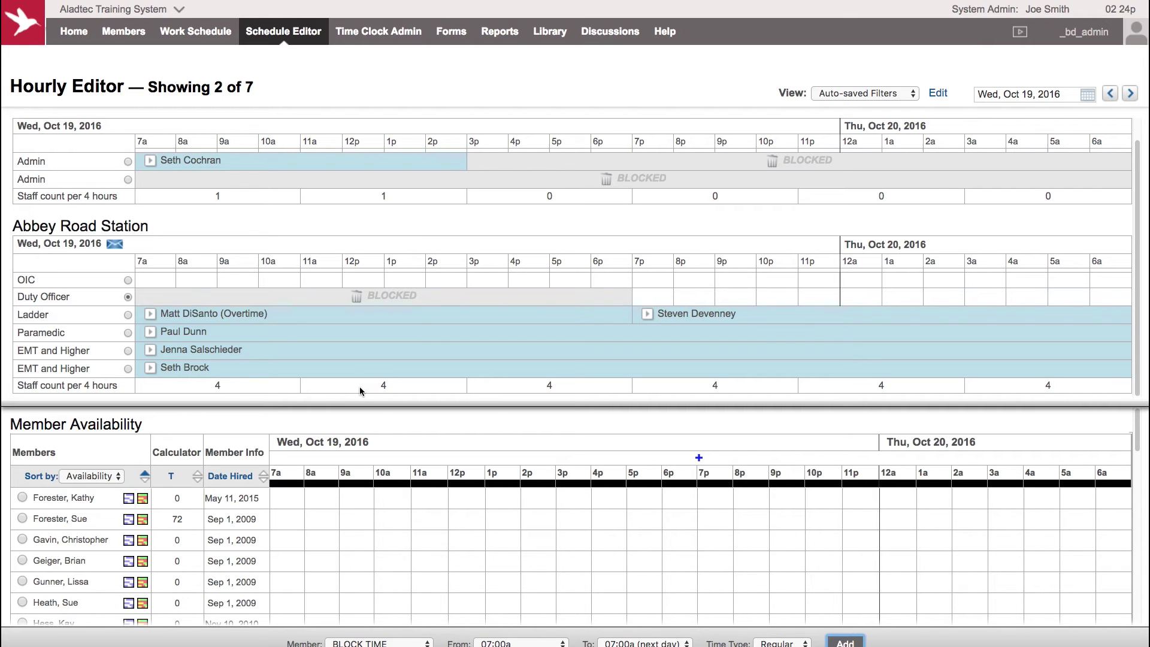
# Step: Delete the member's evening Ladder shift and list member availability for the OIC position
pyautogui.click(648, 315)
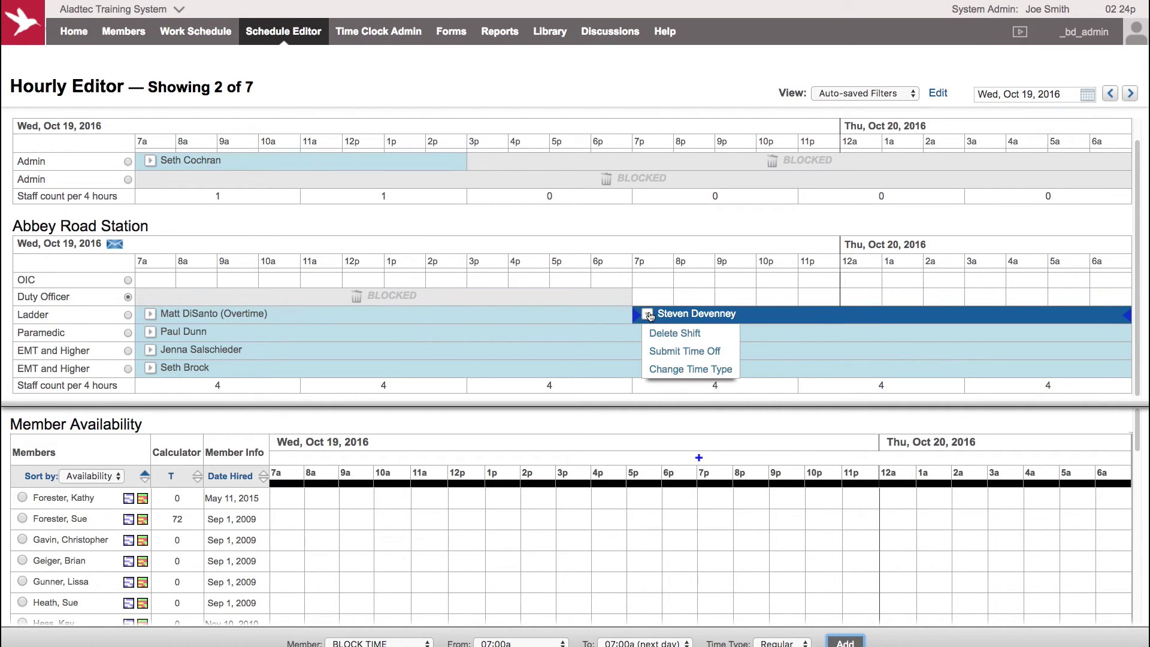
pyautogui.click(669, 333)
pyautogui.click(569, 378)
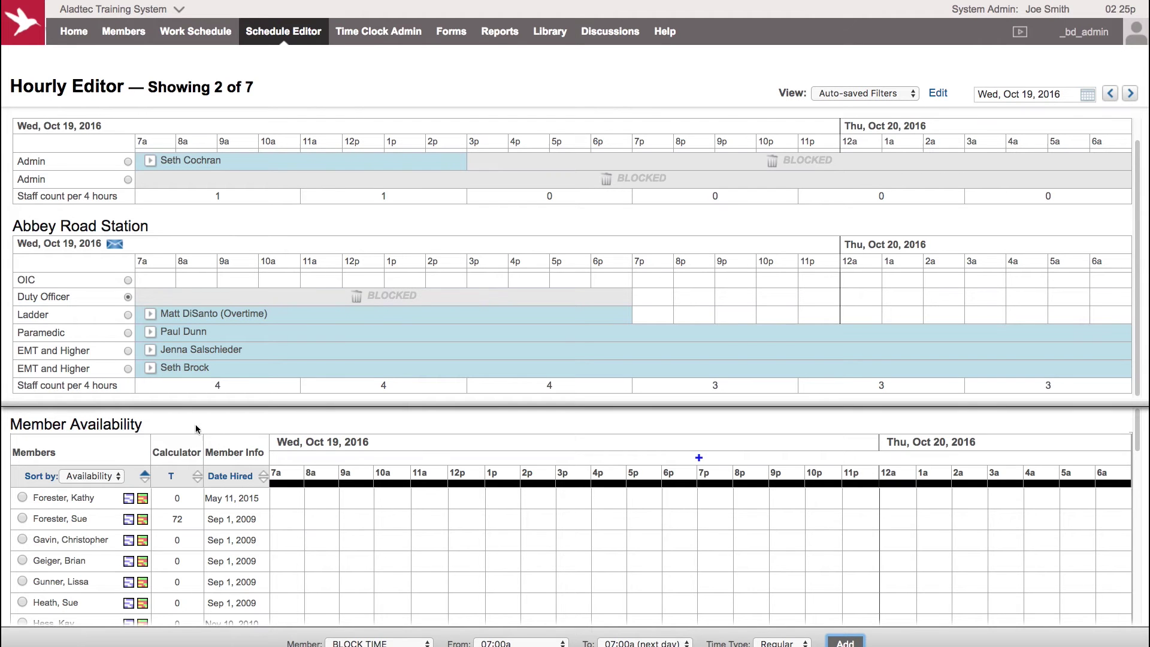
pyautogui.click(128, 279)
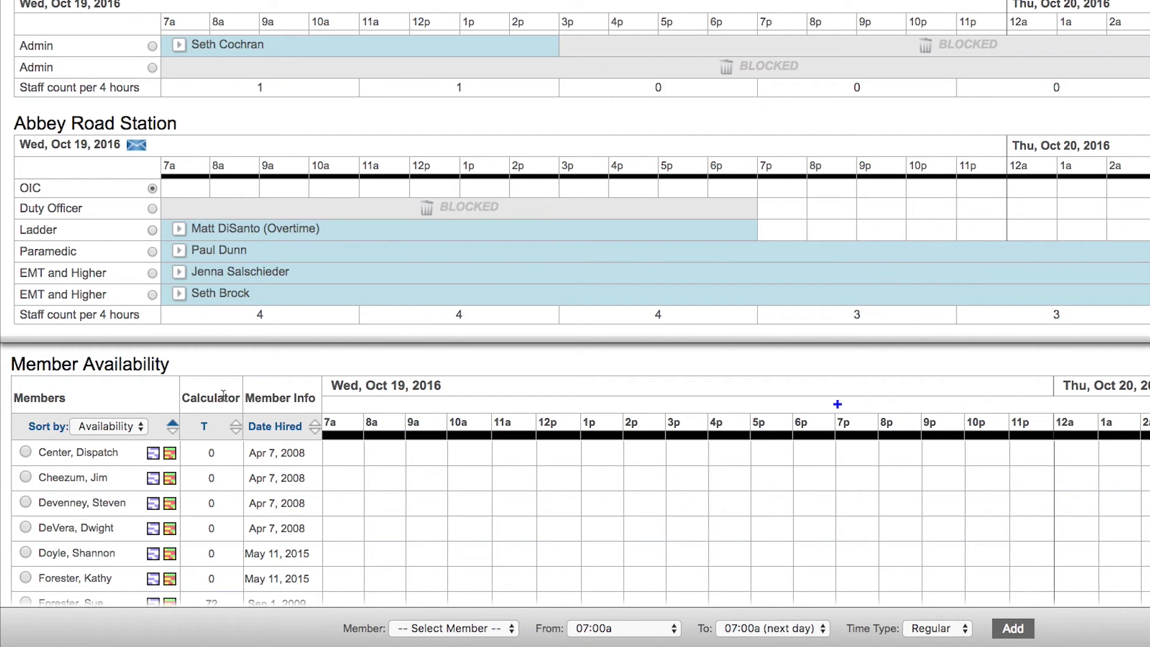
pyautogui.scroll(-2, 226, 518)
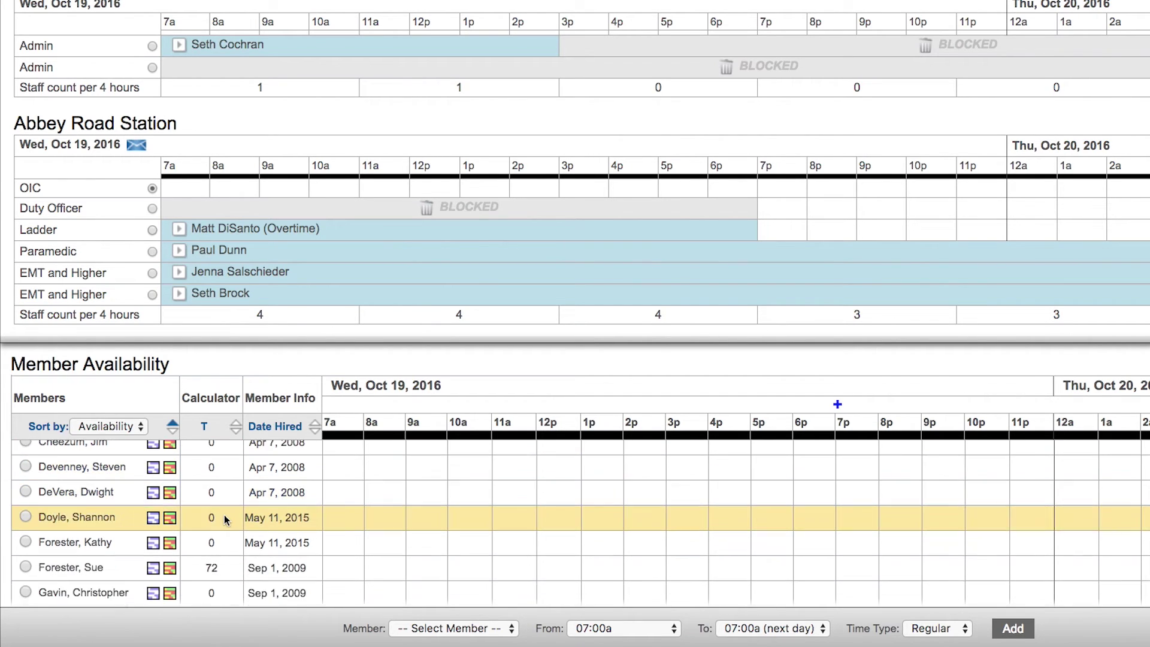
pyautogui.scroll(-2, 224, 519)
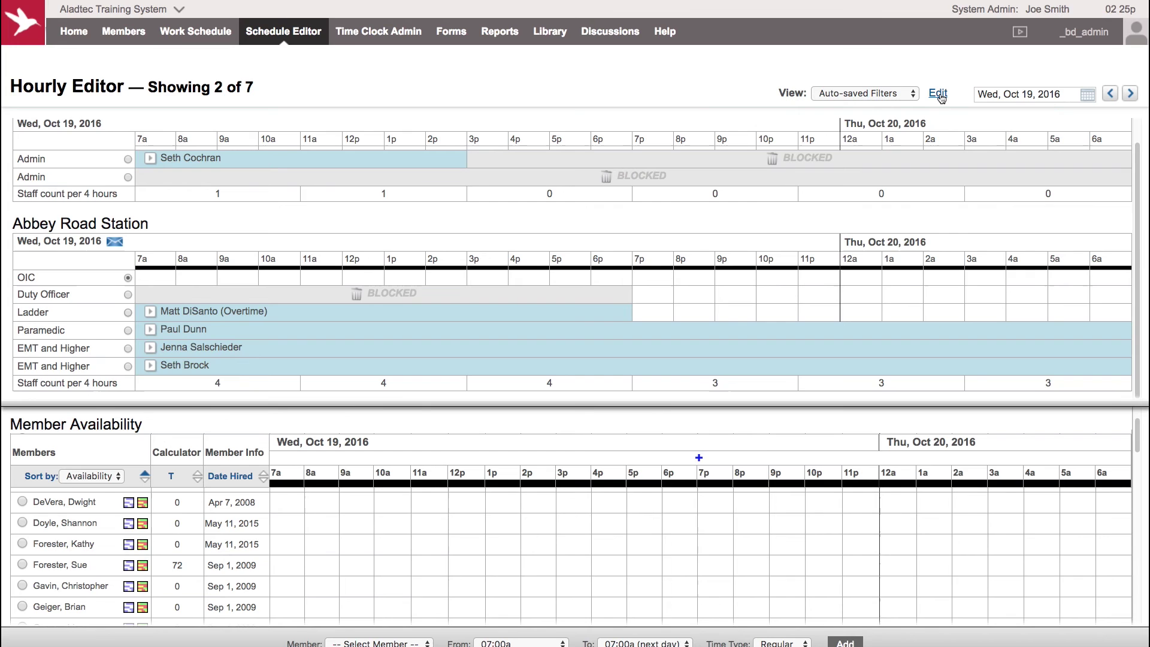
# Step: In the view filter, keep All Employees as the member type limit
pyautogui.click(938, 94)
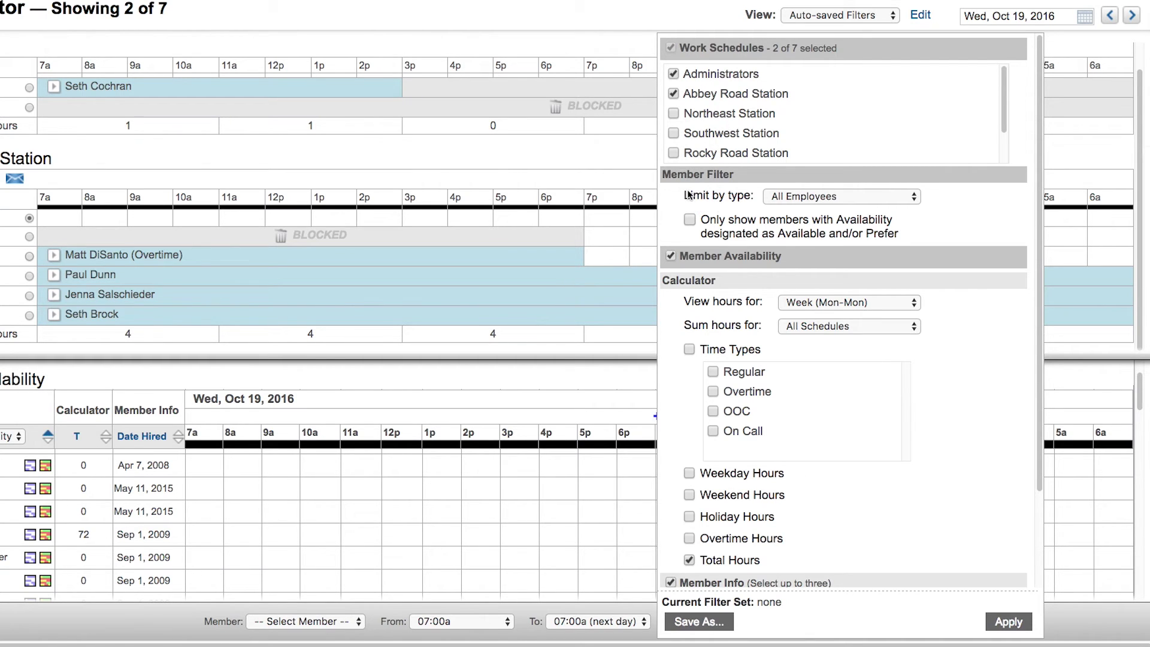
pyautogui.click(794, 197)
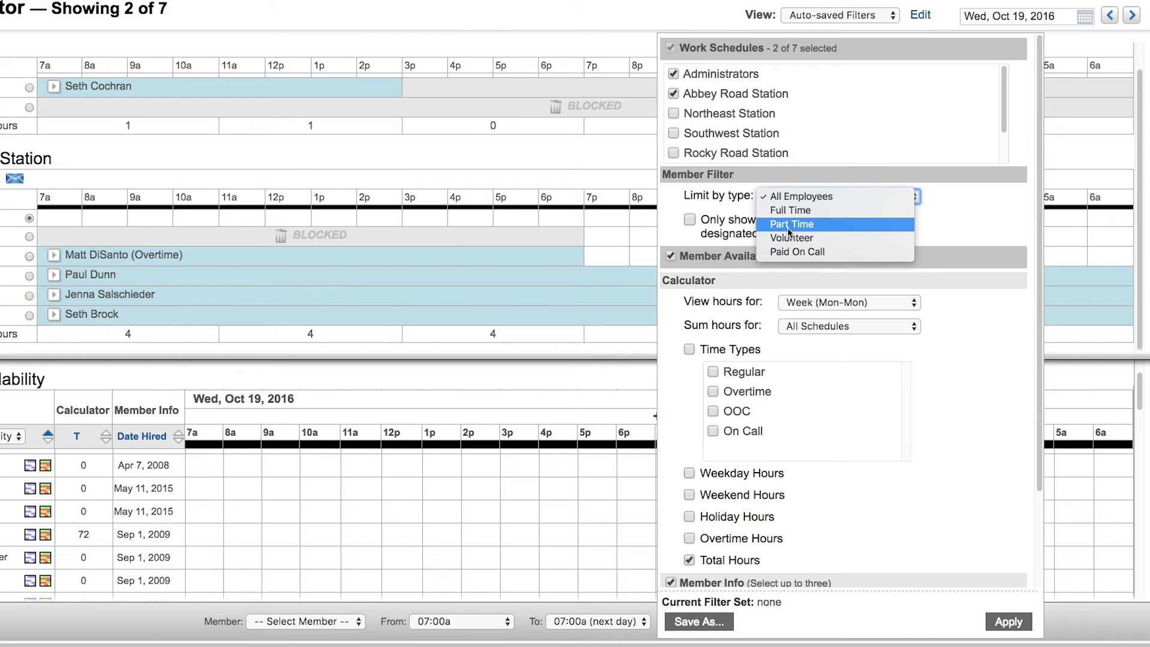
pyautogui.click(707, 203)
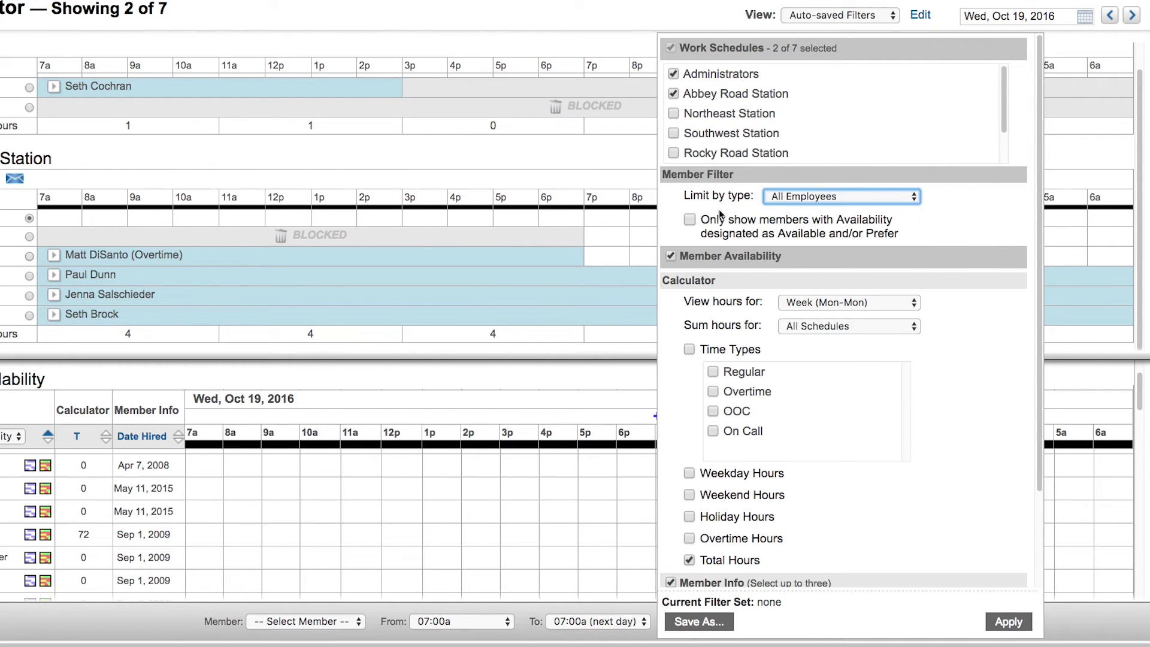
pyautogui.click(726, 208)
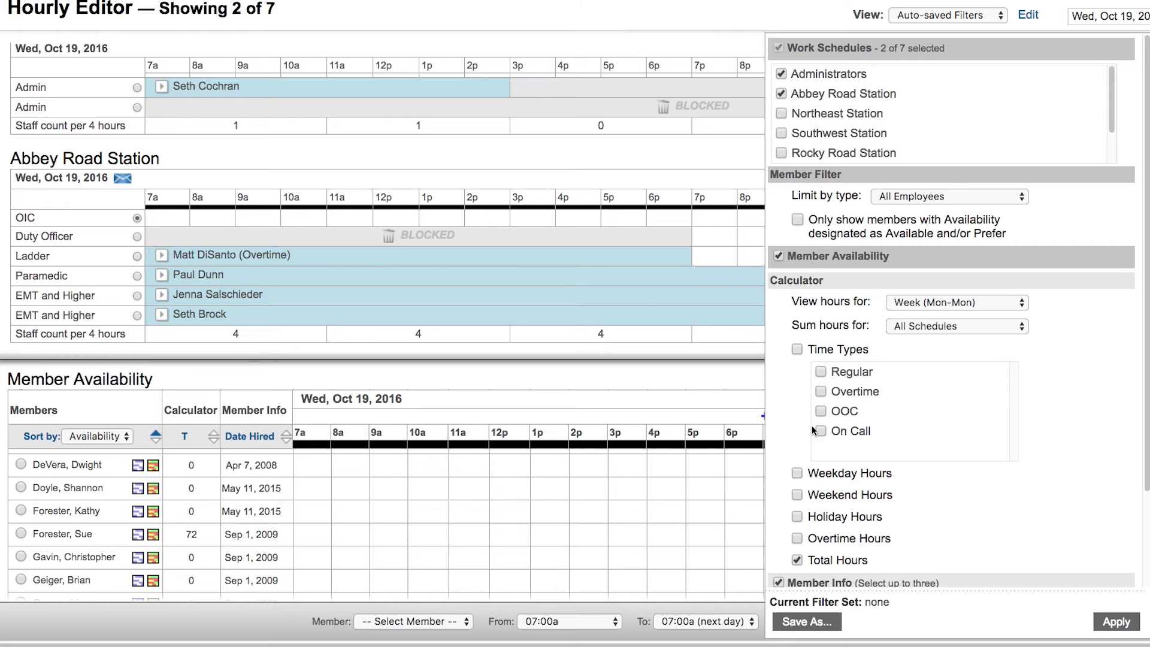
pyautogui.scroll(-3, 934, 504)
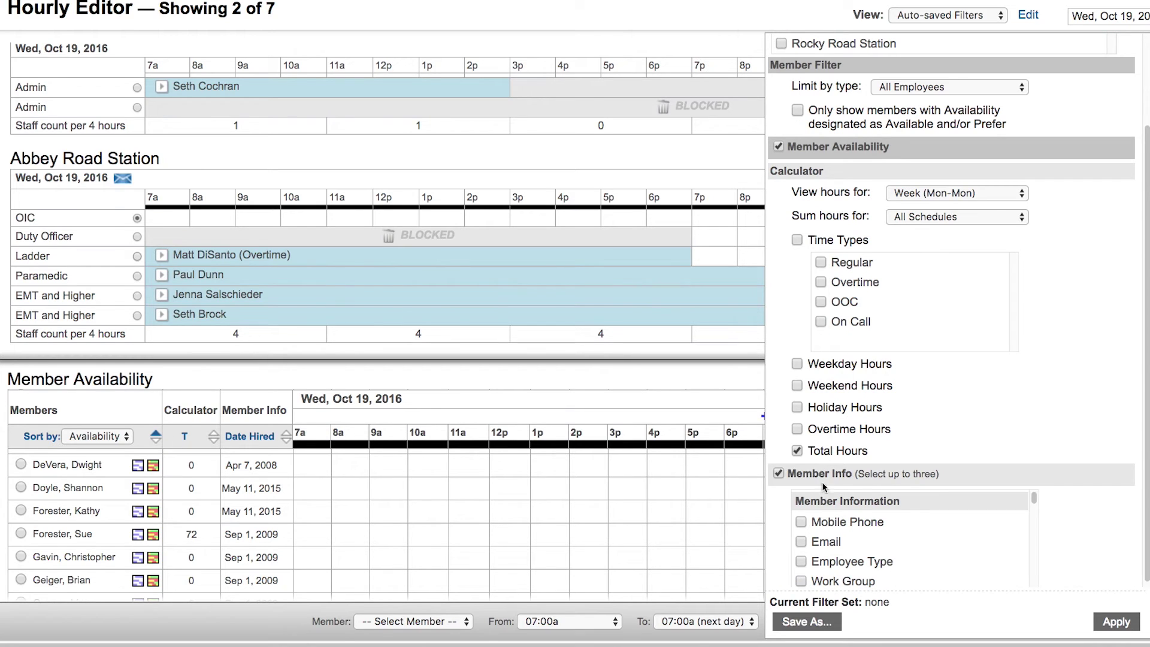
pyautogui.scroll(2, 838, 300)
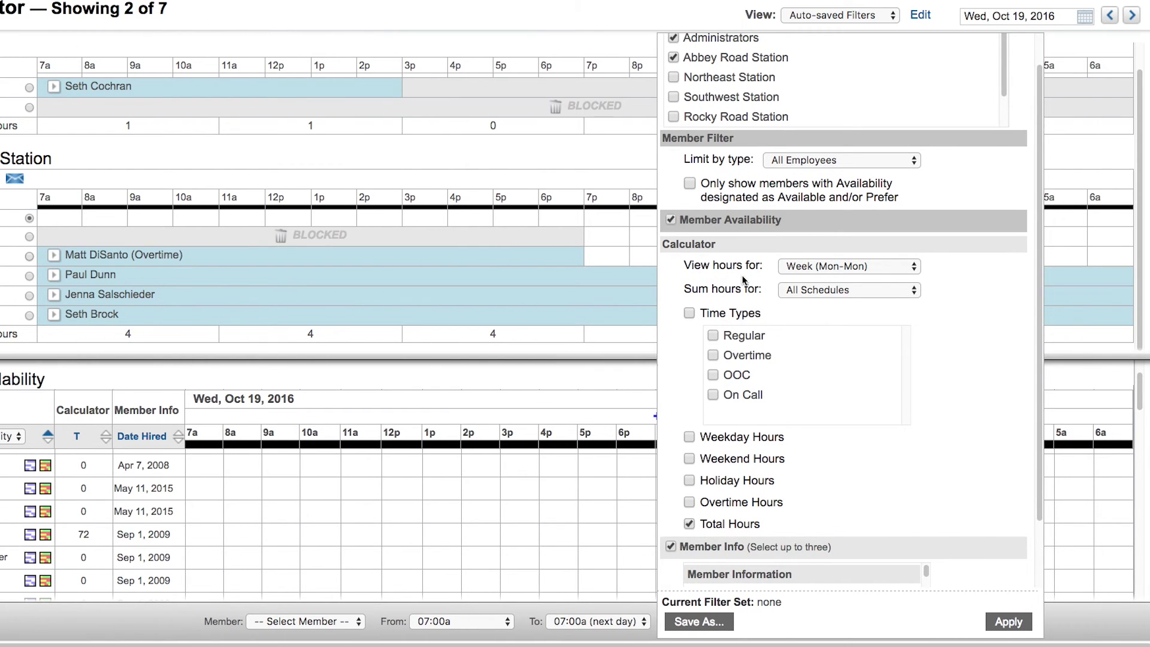
# Step: Set the calculator to total Regular and Overtime hours for pay period 10/10-10/24 across All Schedules
pyautogui.click(818, 268)
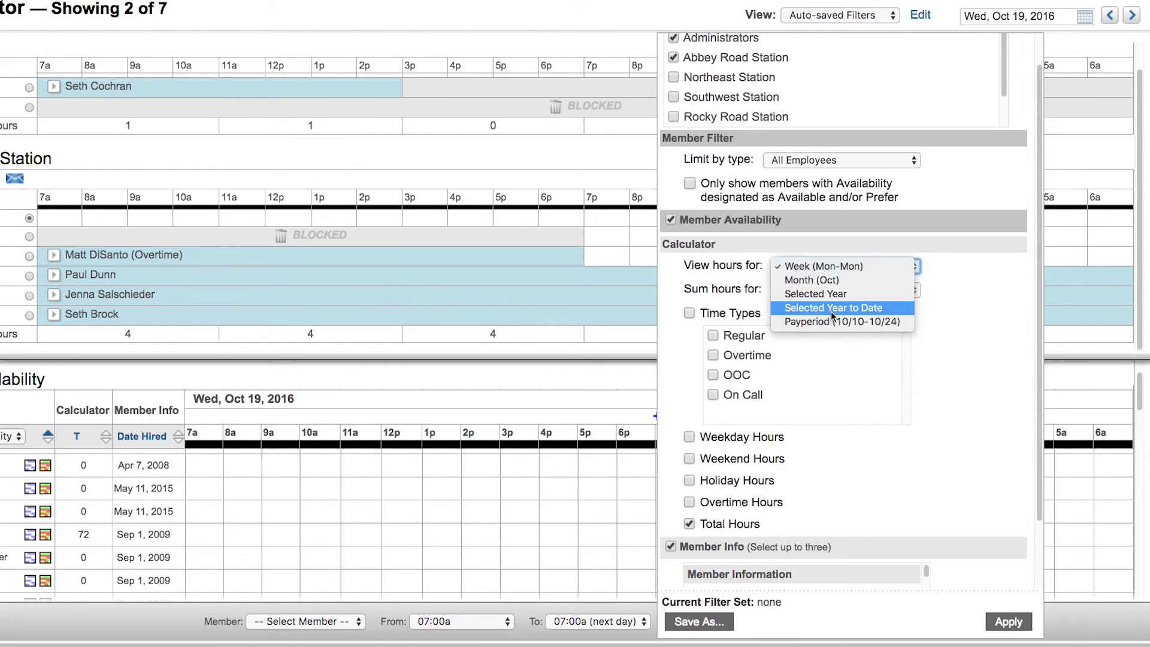
pyautogui.click(811, 322)
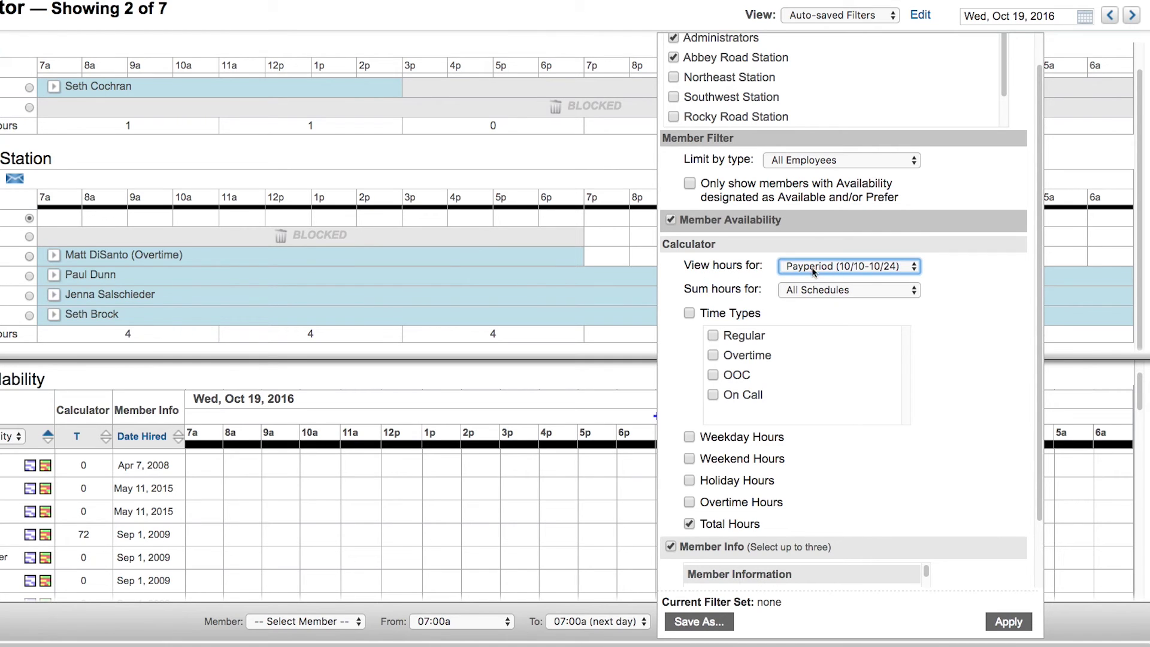
pyautogui.click(812, 297)
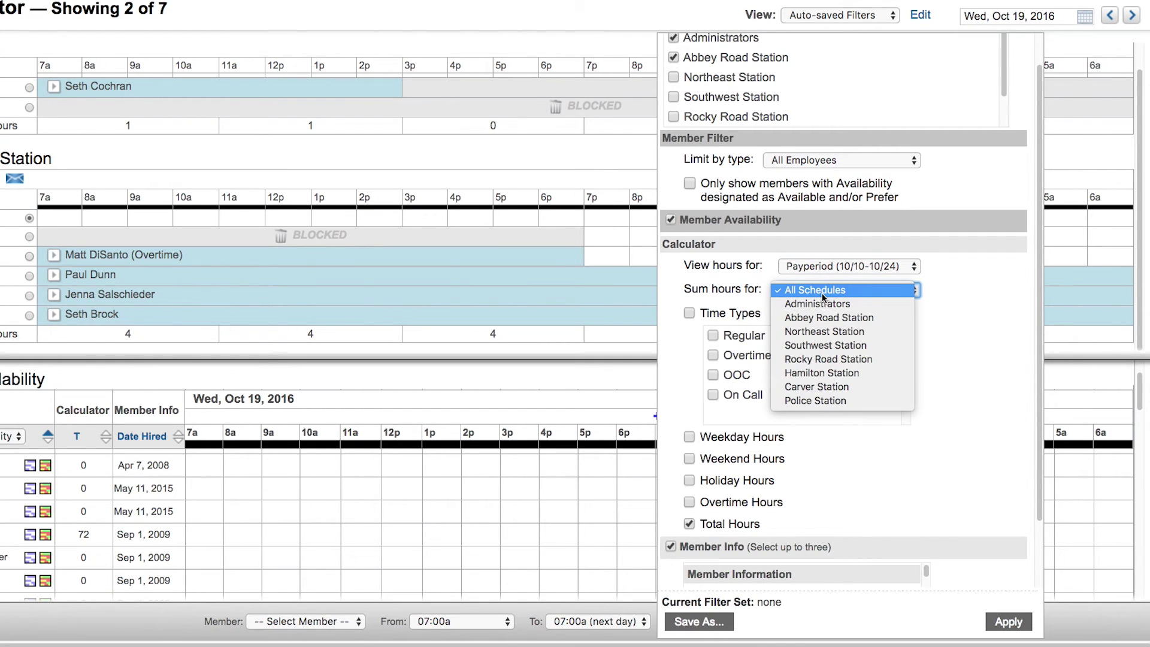
pyautogui.click(742, 279)
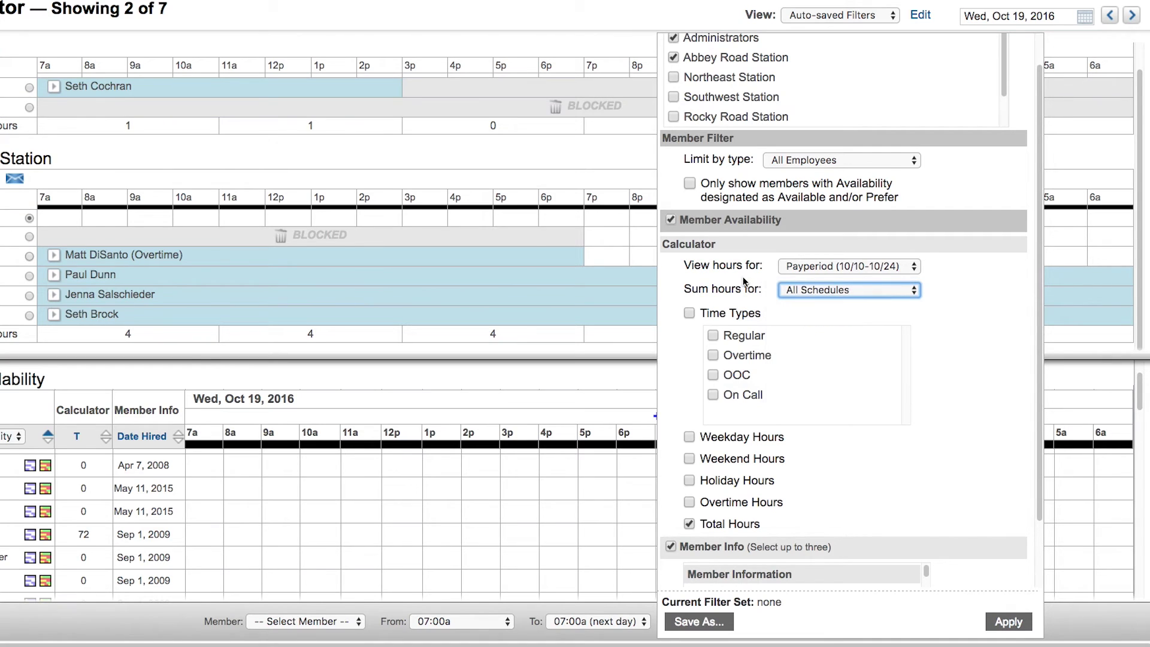
pyautogui.click(689, 501)
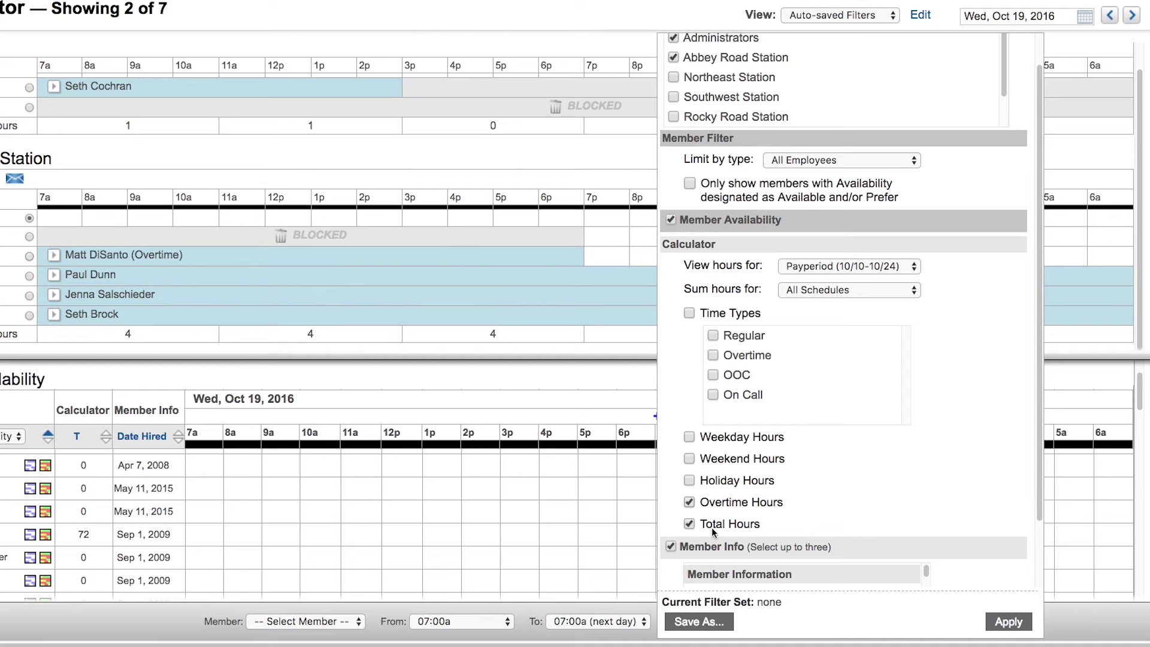
pyautogui.click(689, 523)
pyautogui.click(689, 502)
pyautogui.click(712, 335)
pyautogui.click(713, 355)
# Step: Add Last OT Worked and Priority # as member info columns and apply the filter
pyautogui.scroll(-3, 985, 408)
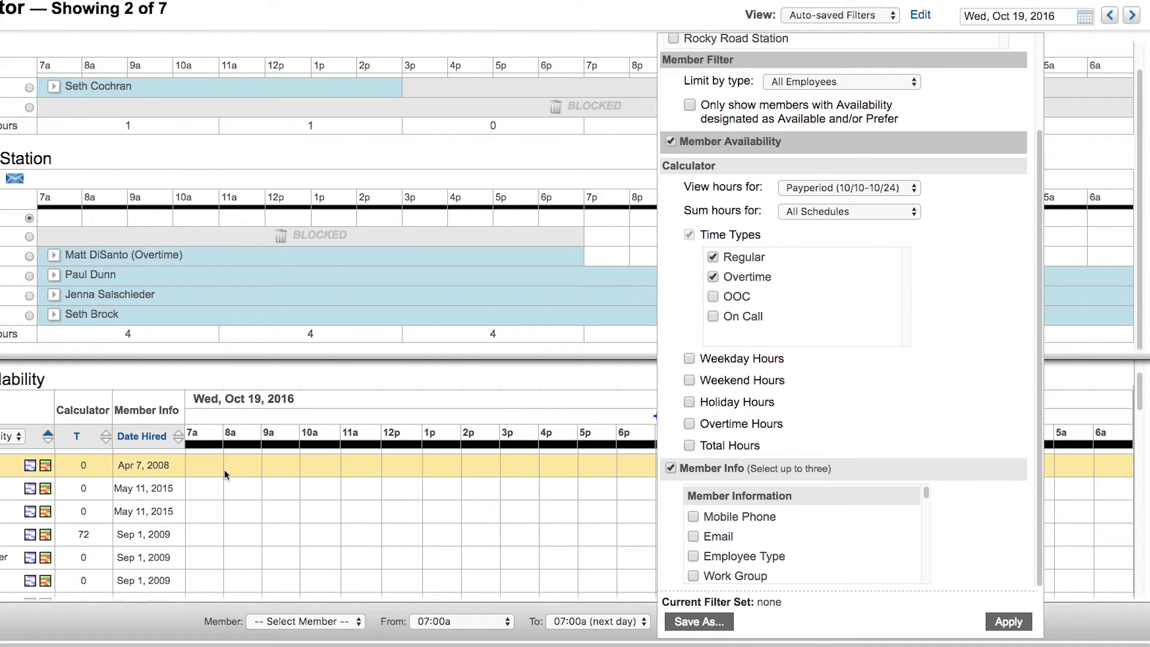
pyautogui.moveTo(927, 492); pyautogui.dragTo(928, 505)
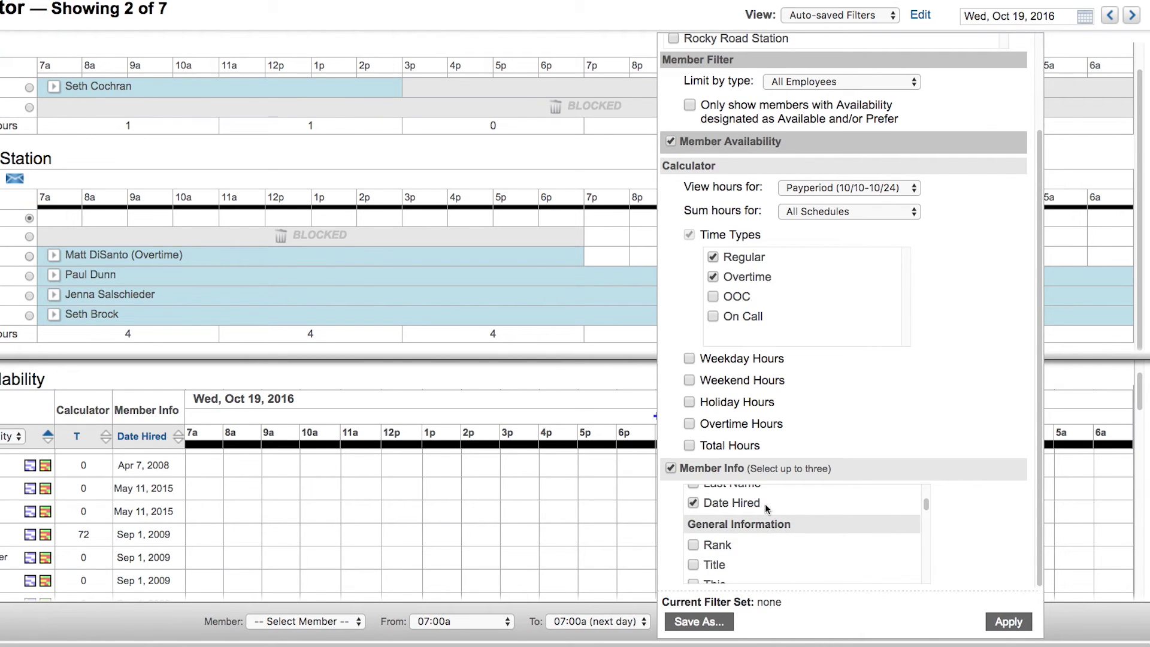
pyautogui.scroll(-2, 799, 538)
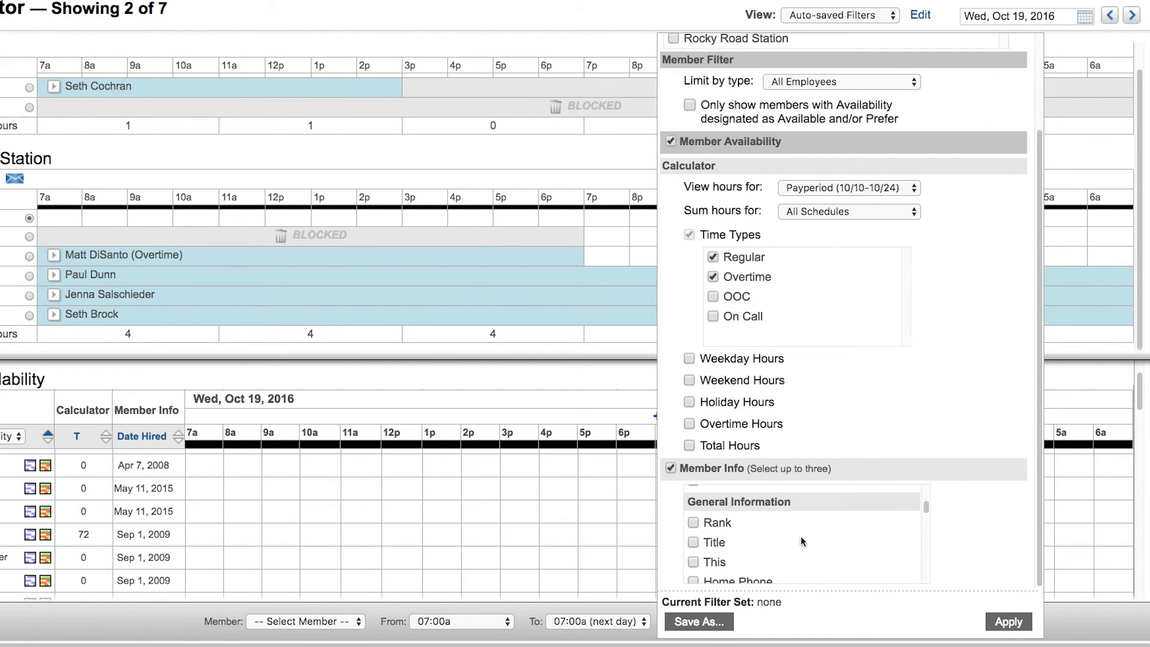
pyautogui.scroll(-3, 803, 536)
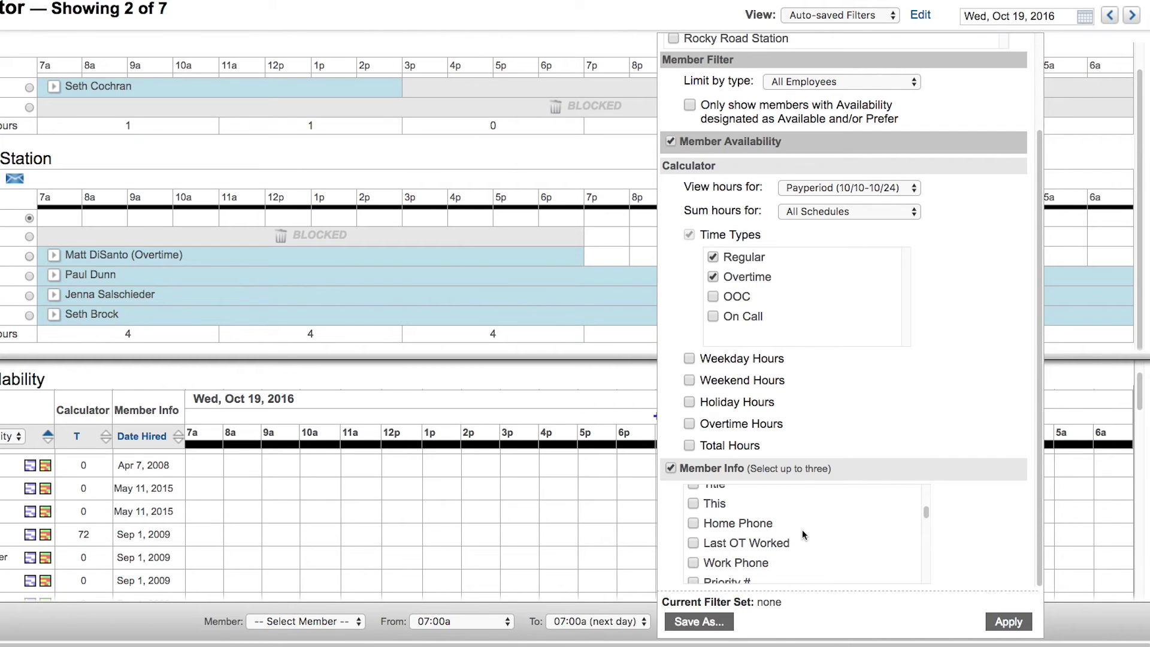
pyautogui.click(694, 516)
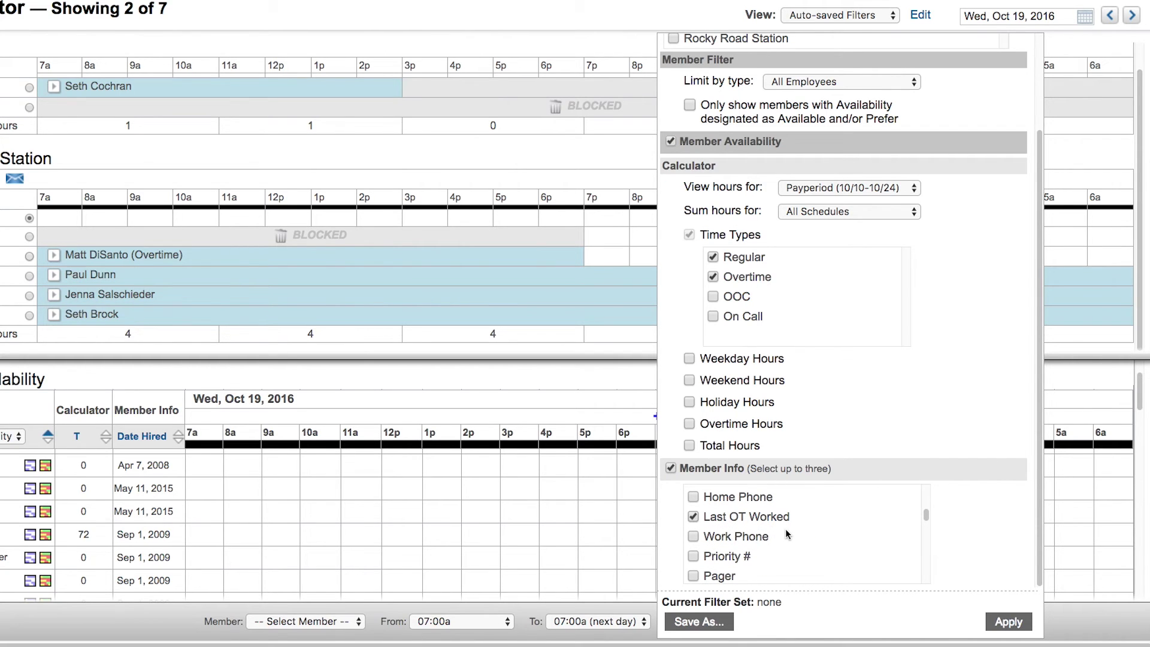
pyautogui.click(693, 556)
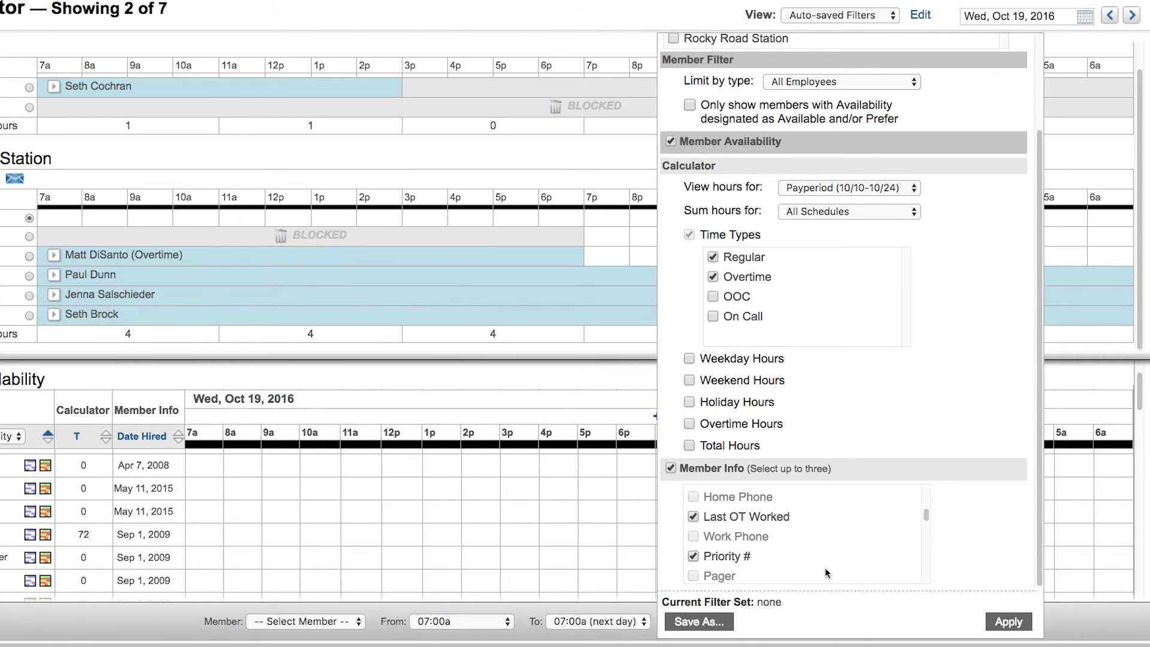
pyautogui.click(1001, 623)
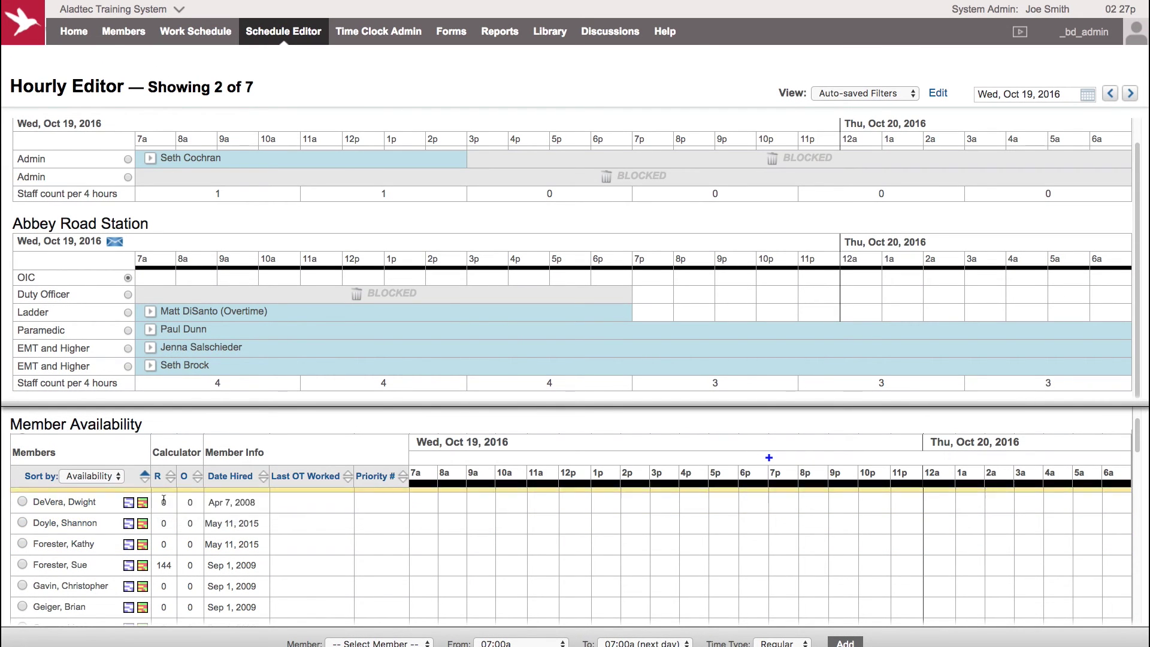
# Step: Sort the availability list by regular hours, then reverse it to highest first
pyautogui.click(159, 477)
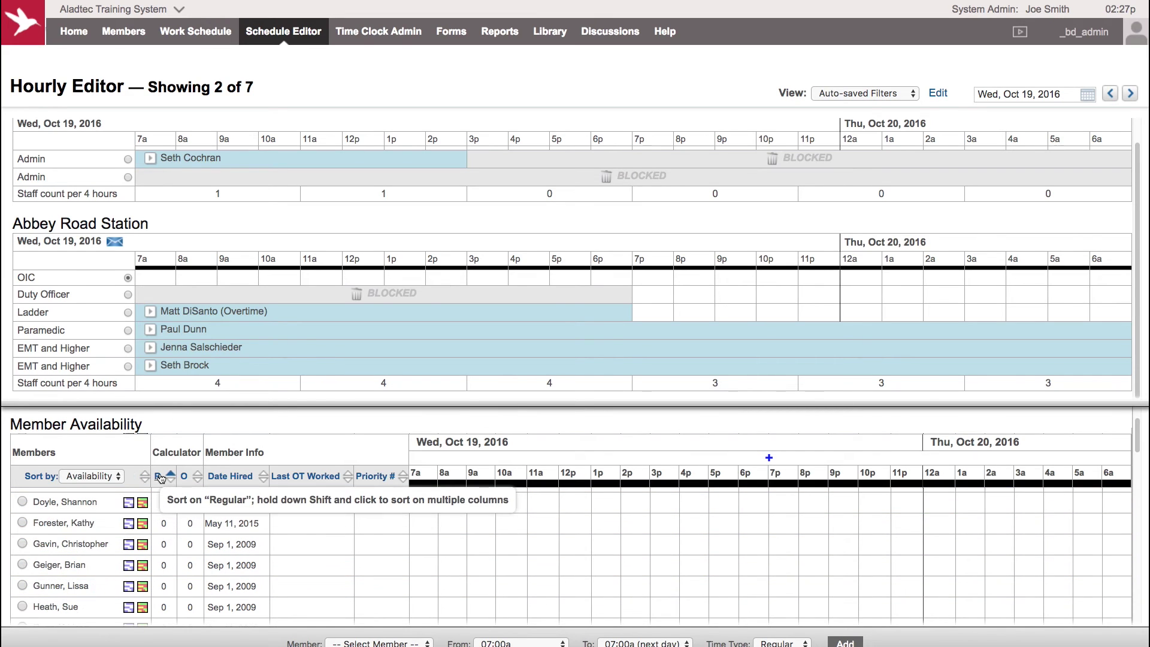
pyautogui.click(160, 476)
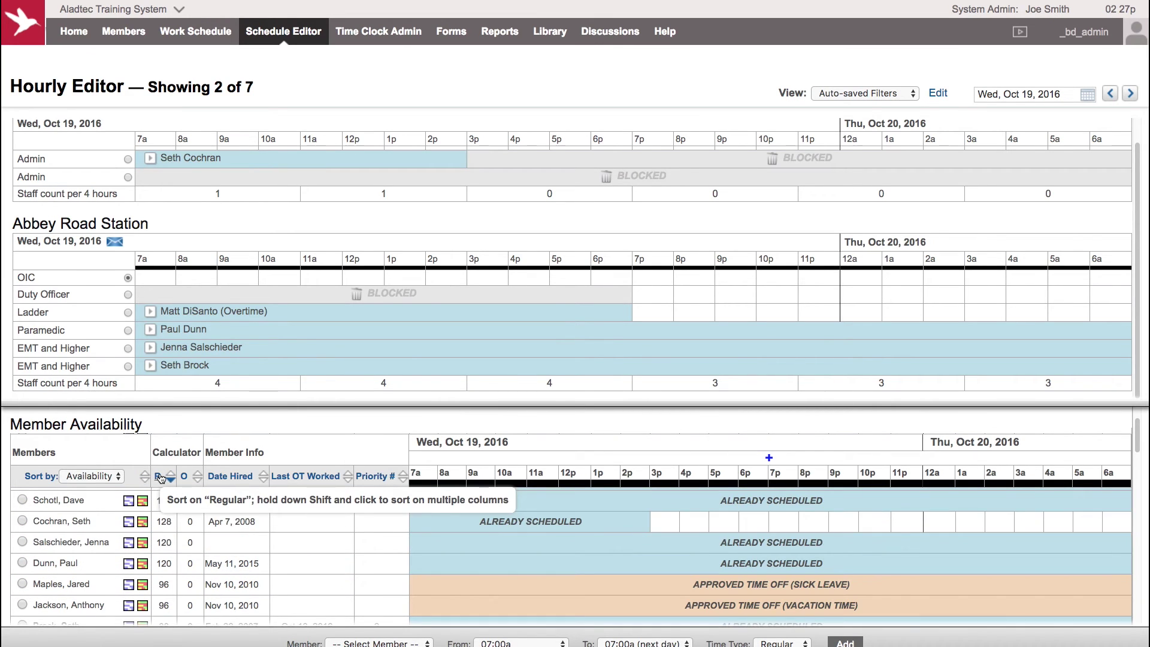
pyautogui.scroll(1, 176, 531)
pyautogui.scroll(2, 176, 528)
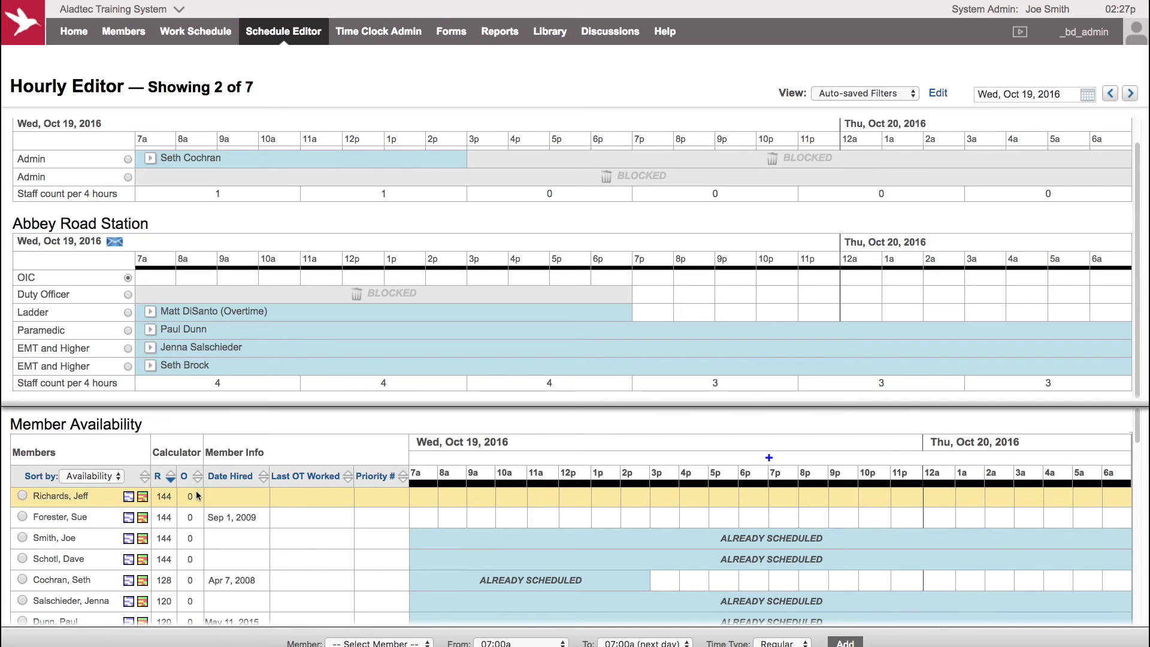
# Step: Sort by Date Hired, earliest first, and open the hire-date editor for an undated member
pyautogui.click(238, 482)
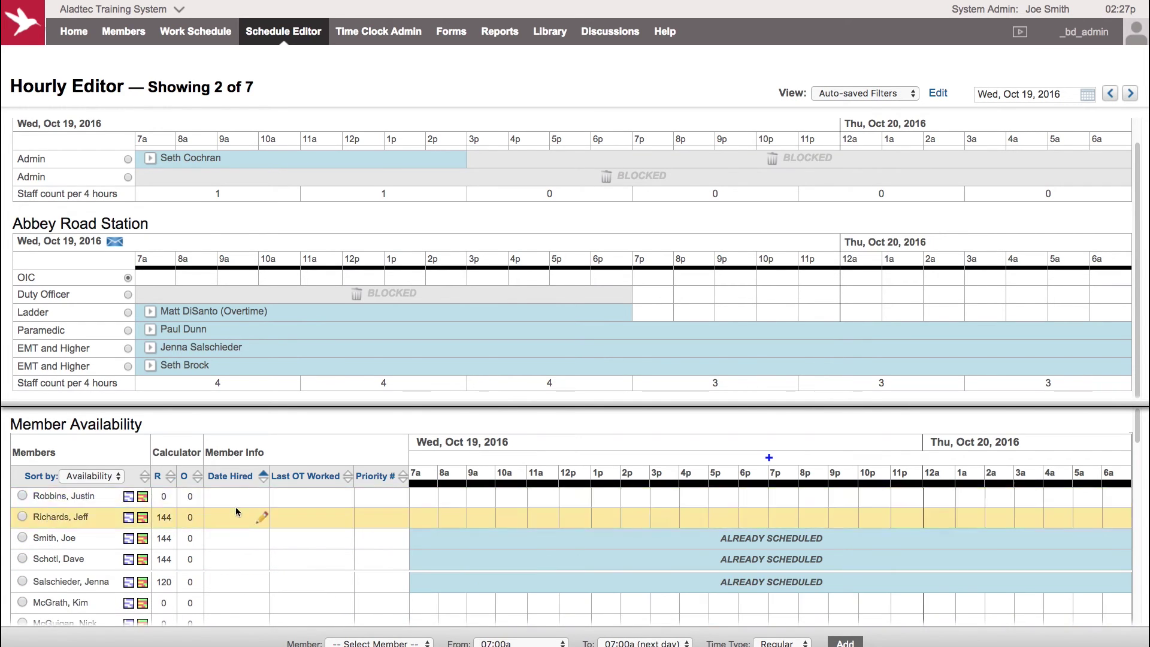
pyautogui.scroll(-10, 251, 527)
pyautogui.scroll(-5, 240, 544)
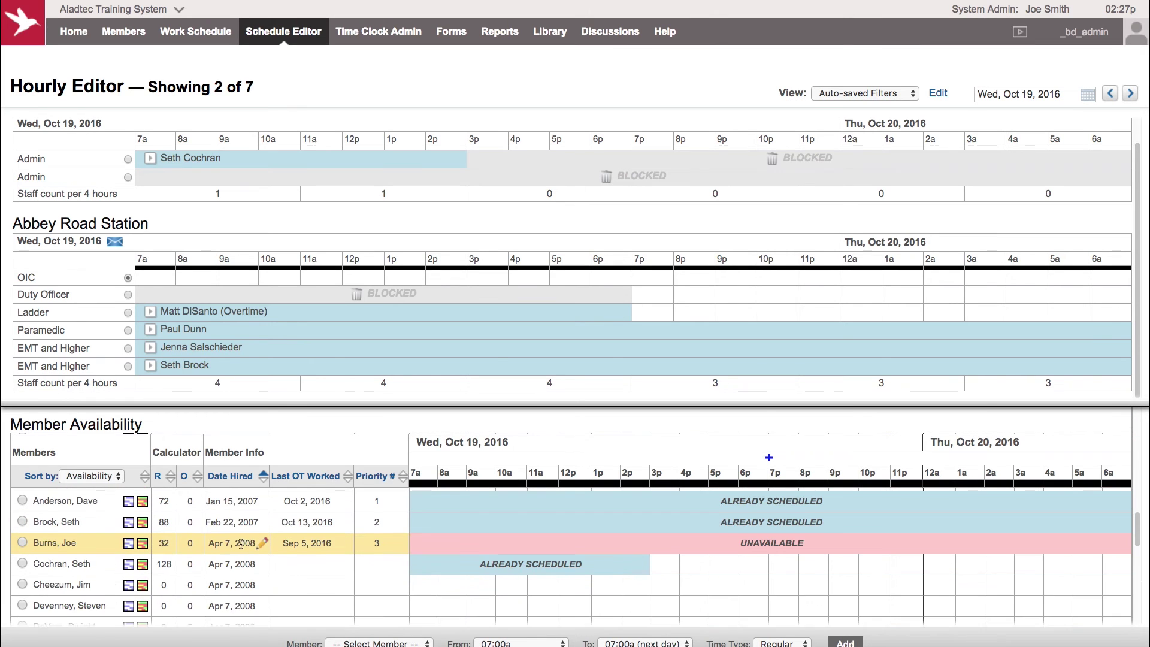
pyautogui.scroll(1, 240, 543)
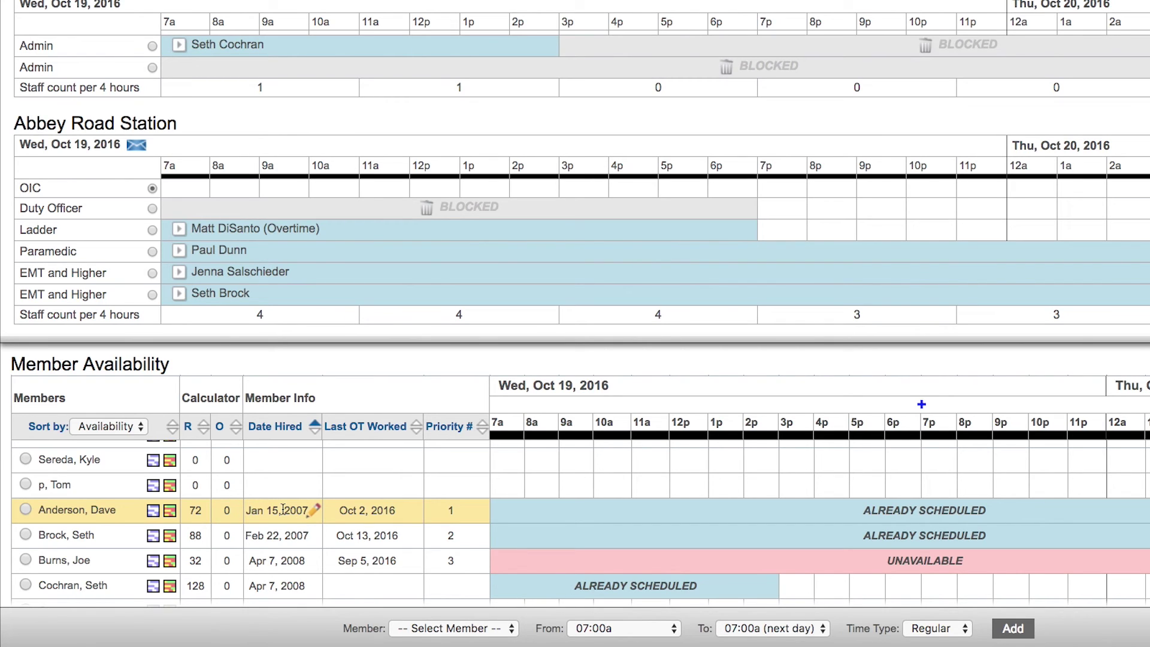
pyautogui.click(278, 462)
# Step: Set the member's Date Hired to June 7, 2016 and save it
pyautogui.click(337, 515)
pyautogui.click(337, 515)
pyautogui.click(337, 515)
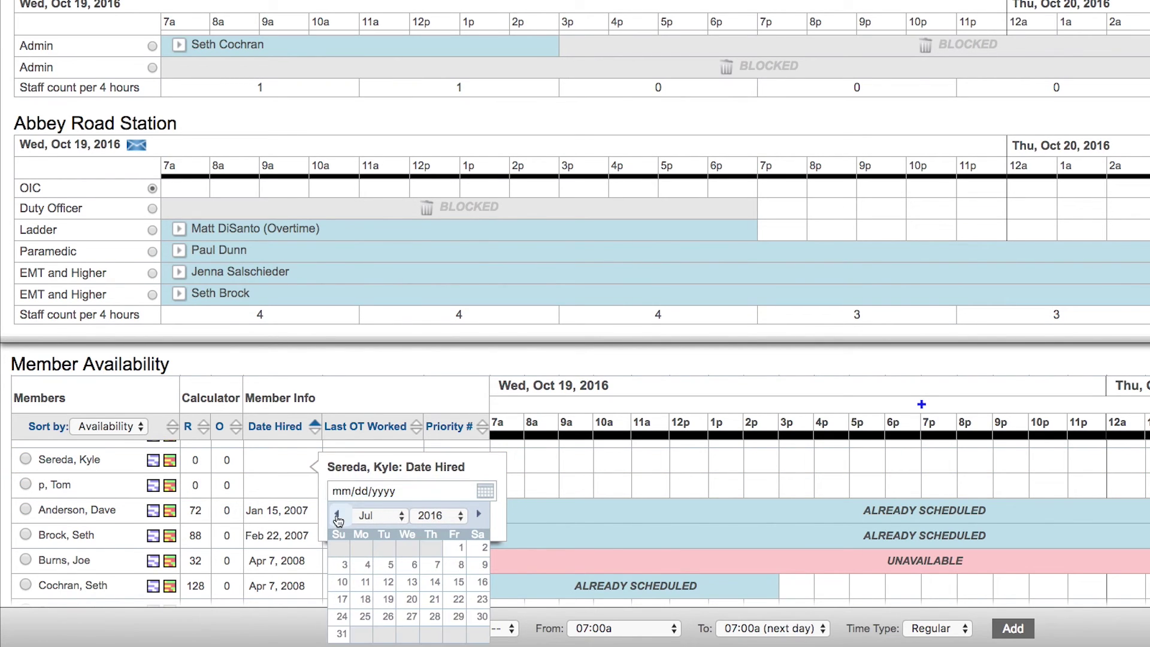
pyautogui.click(337, 515)
pyautogui.click(387, 564)
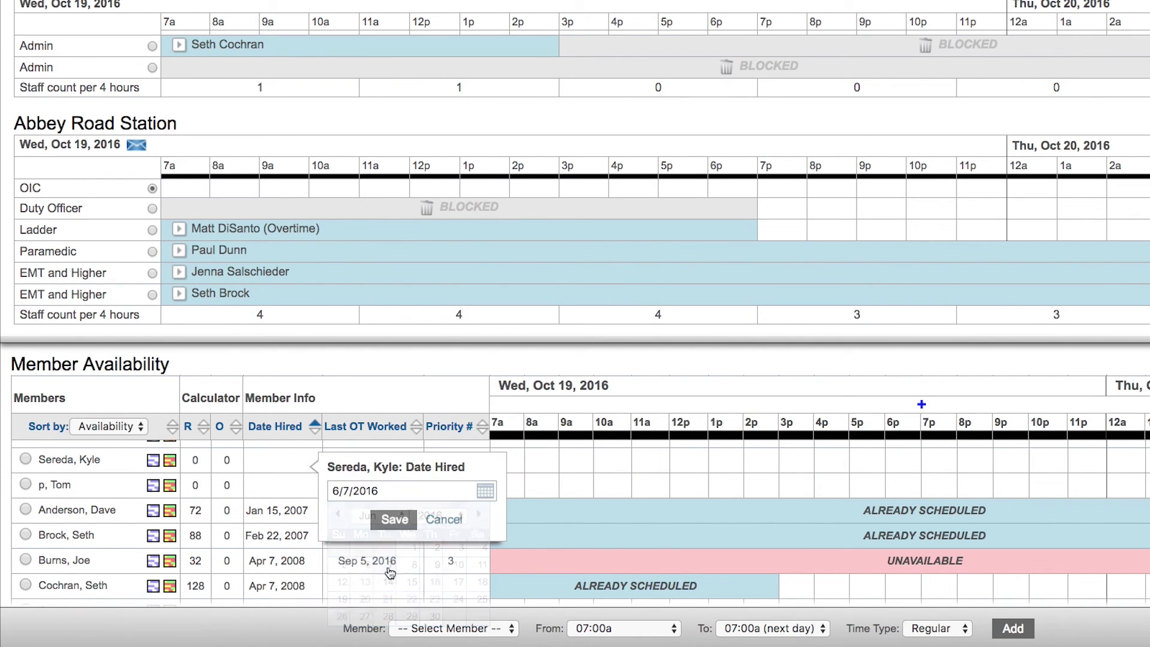
pyautogui.click(395, 520)
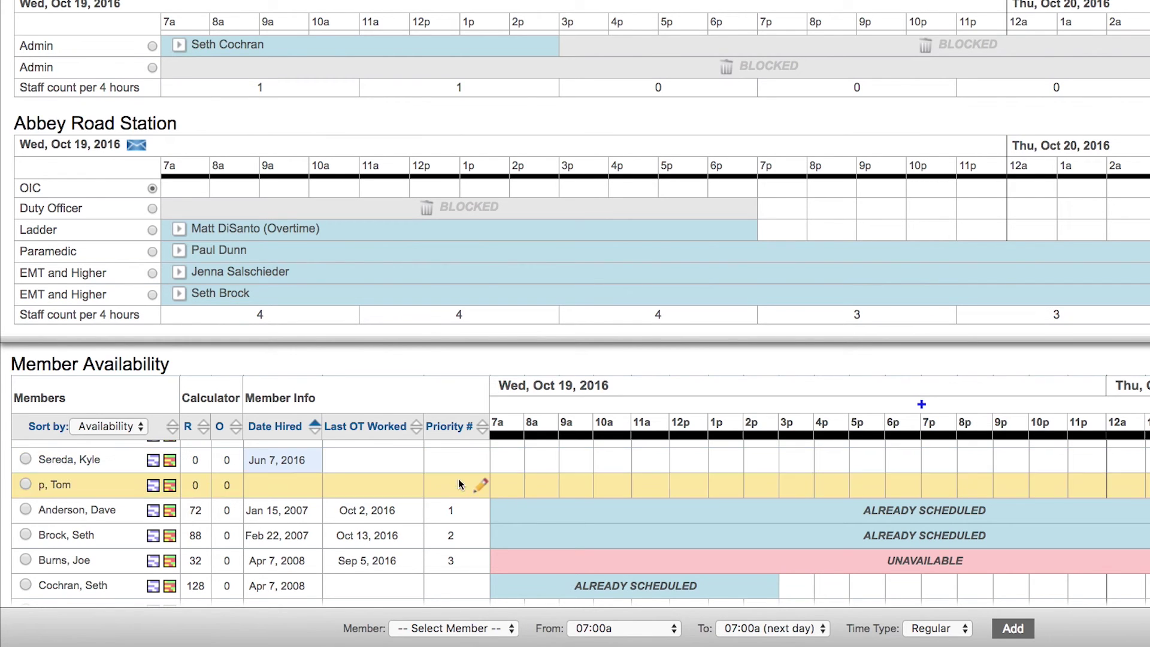
# Step: Sort the list by Priority #, opening and cancelling a Last OT Worked date edit
pyautogui.click(454, 426)
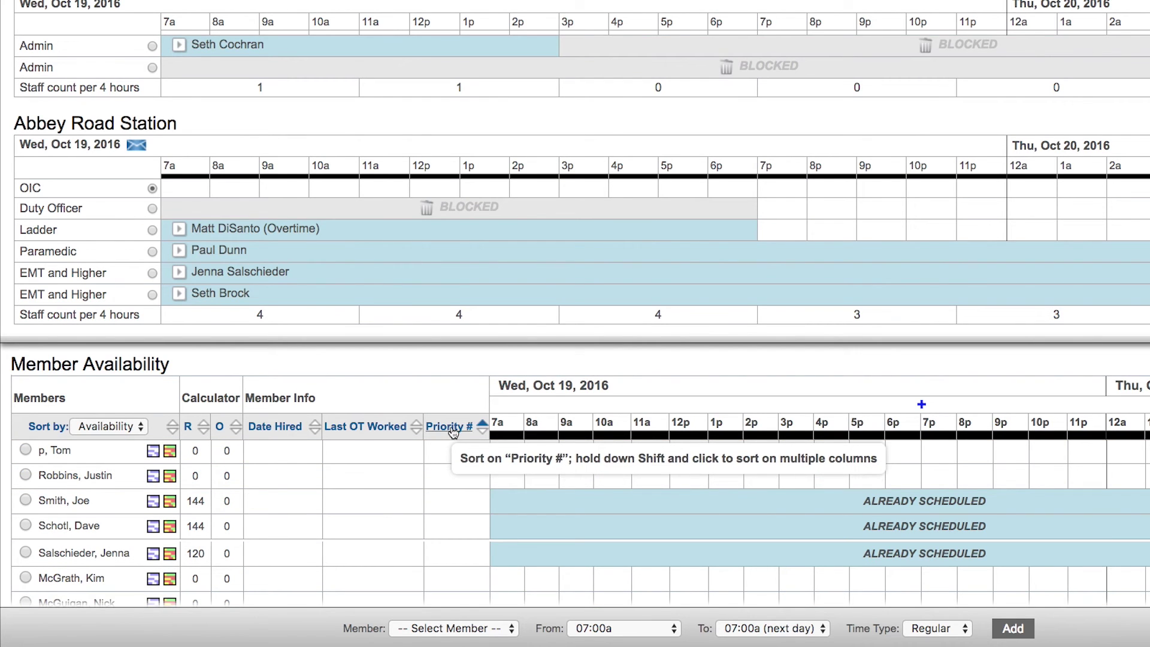
pyautogui.scroll(-15, 464, 466)
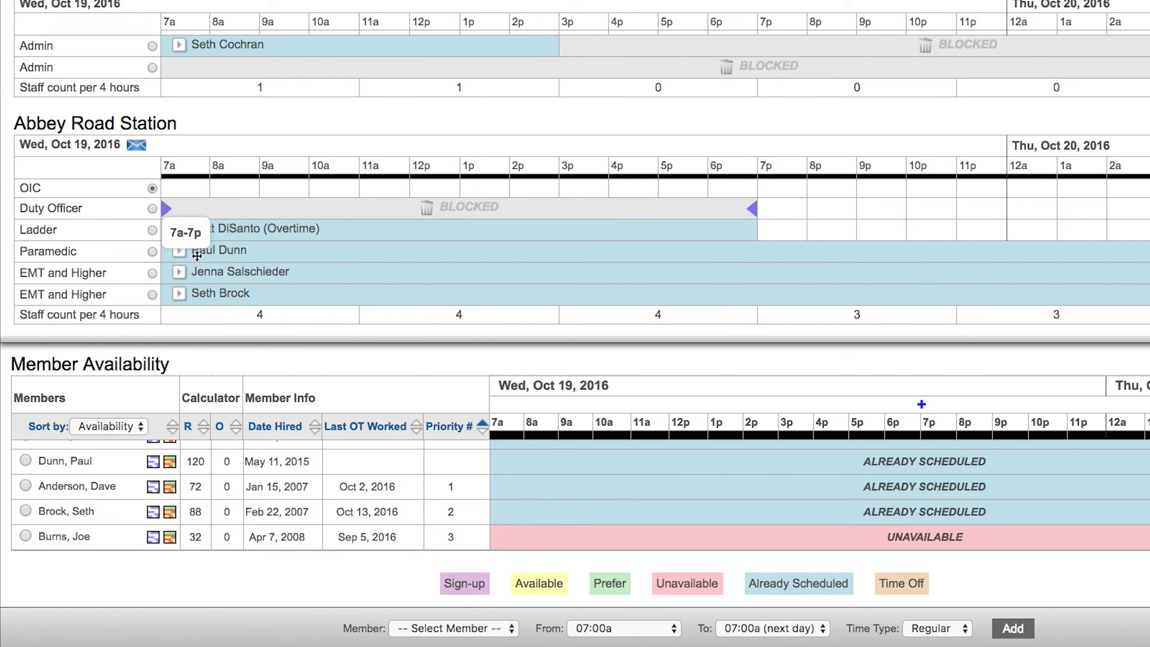
pyautogui.click(408, 512)
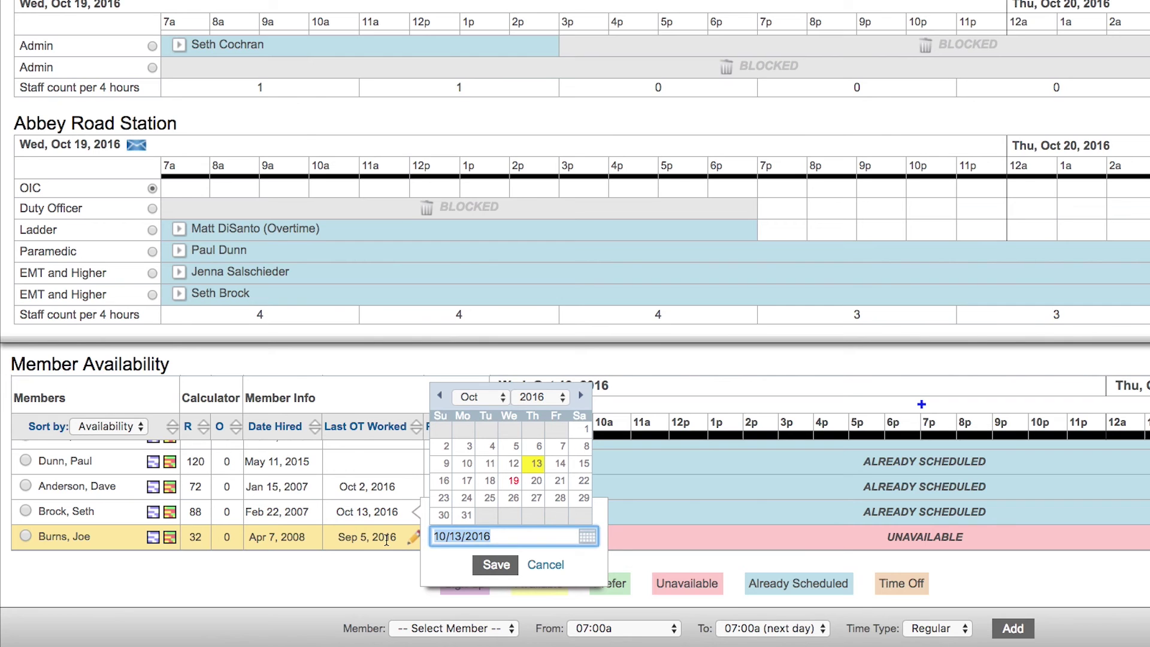
pyautogui.click(546, 566)
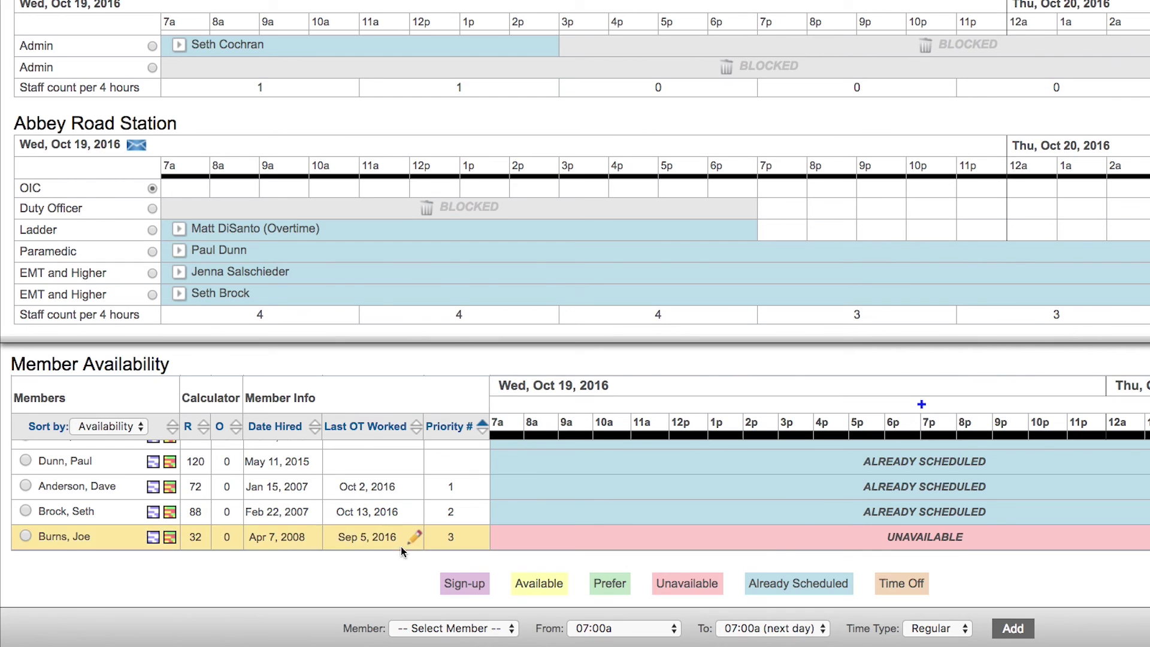
pyautogui.scroll(10, 365, 521)
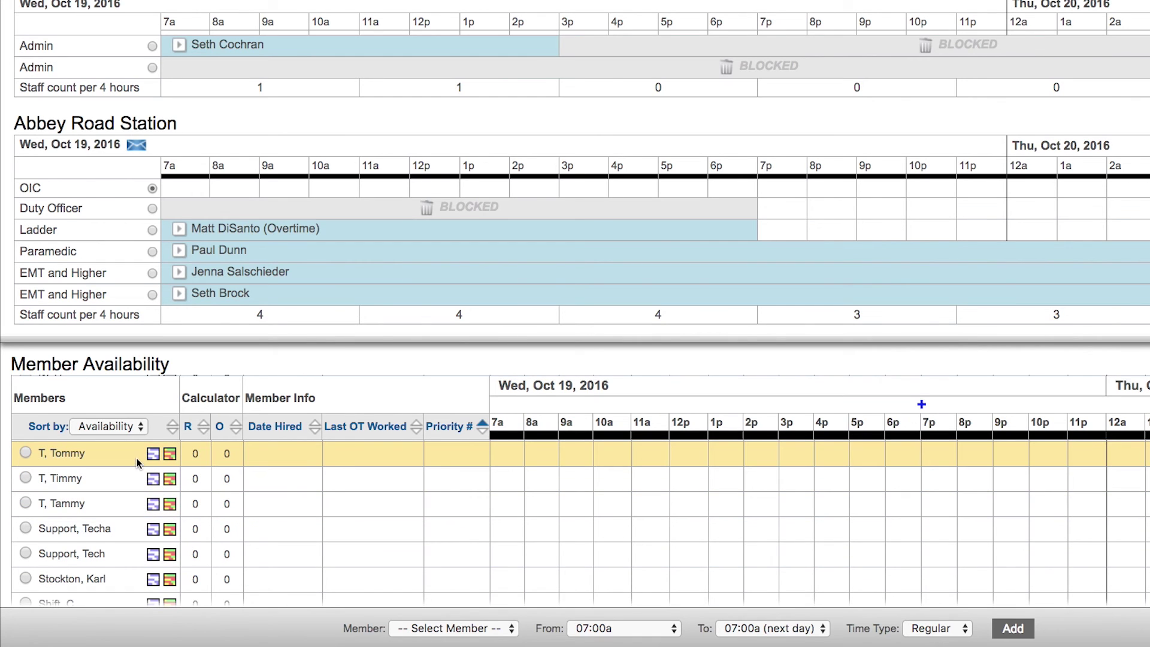
# Step: Sort by regular hours, highest first, and review the top member's monthly schedule popup
pyautogui.click(203, 426)
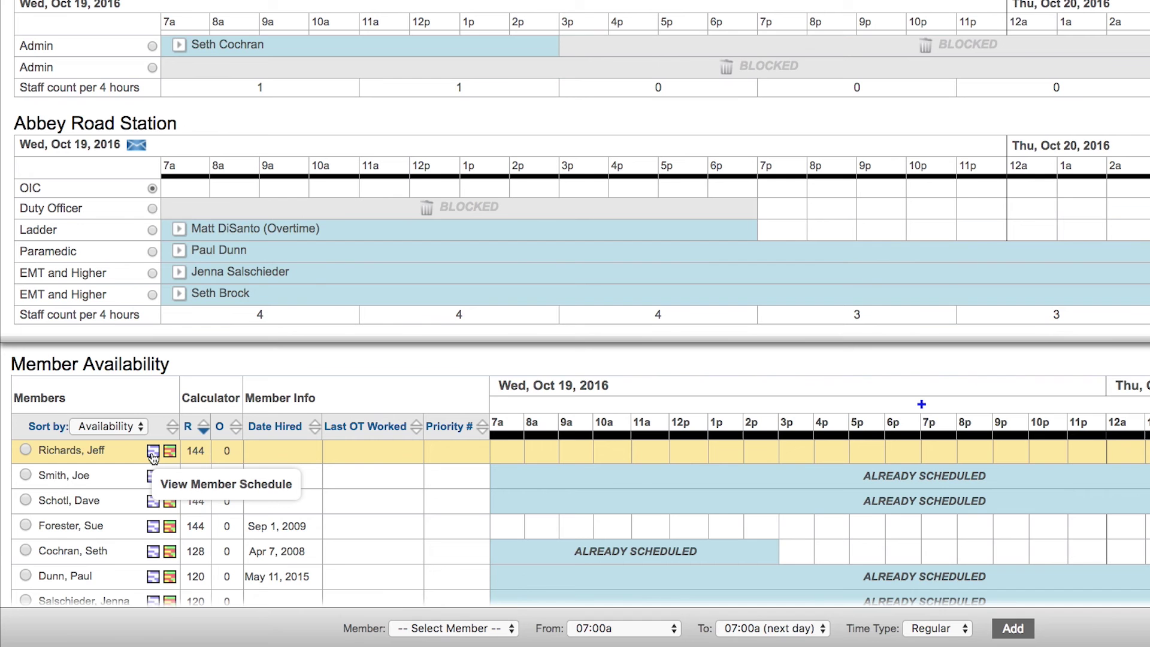
pyautogui.click(152, 458)
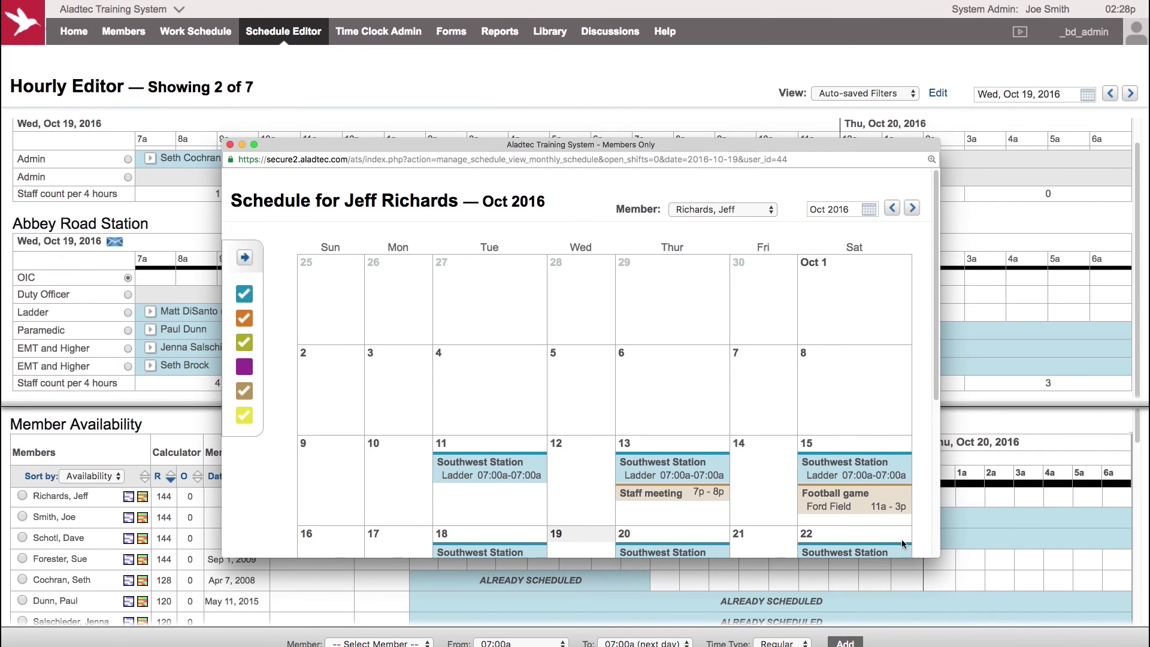
pyautogui.moveTo(943, 553); pyautogui.dragTo(1025, 619)
pyautogui.scroll(-2, 837, 387)
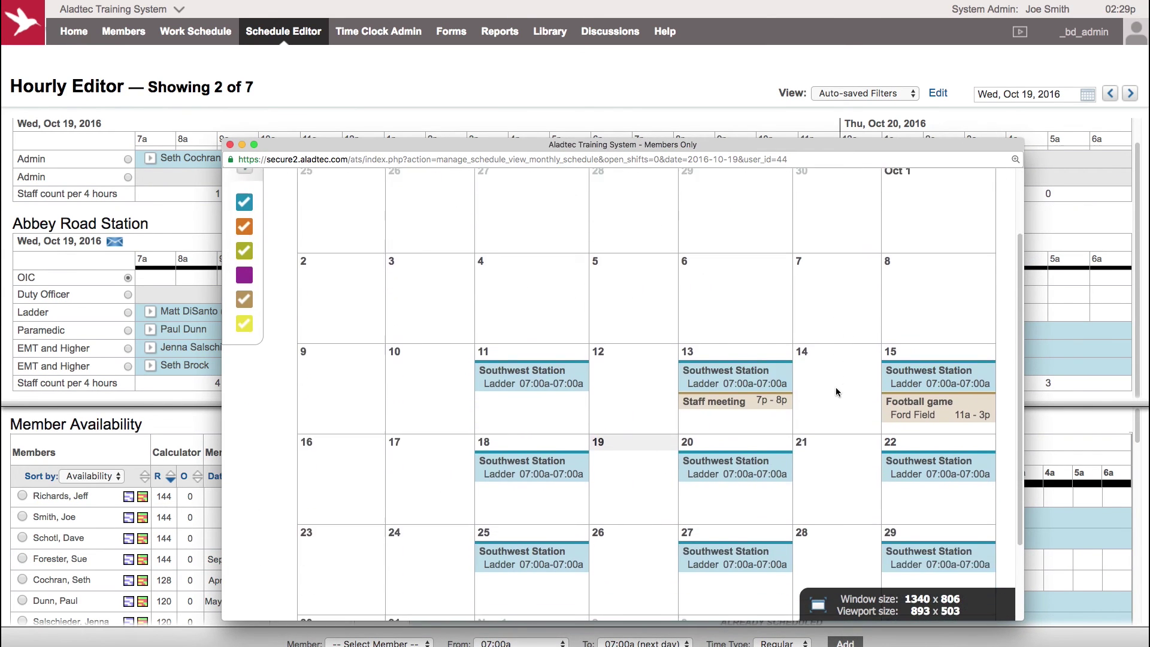
pyautogui.scroll(-3, 836, 399)
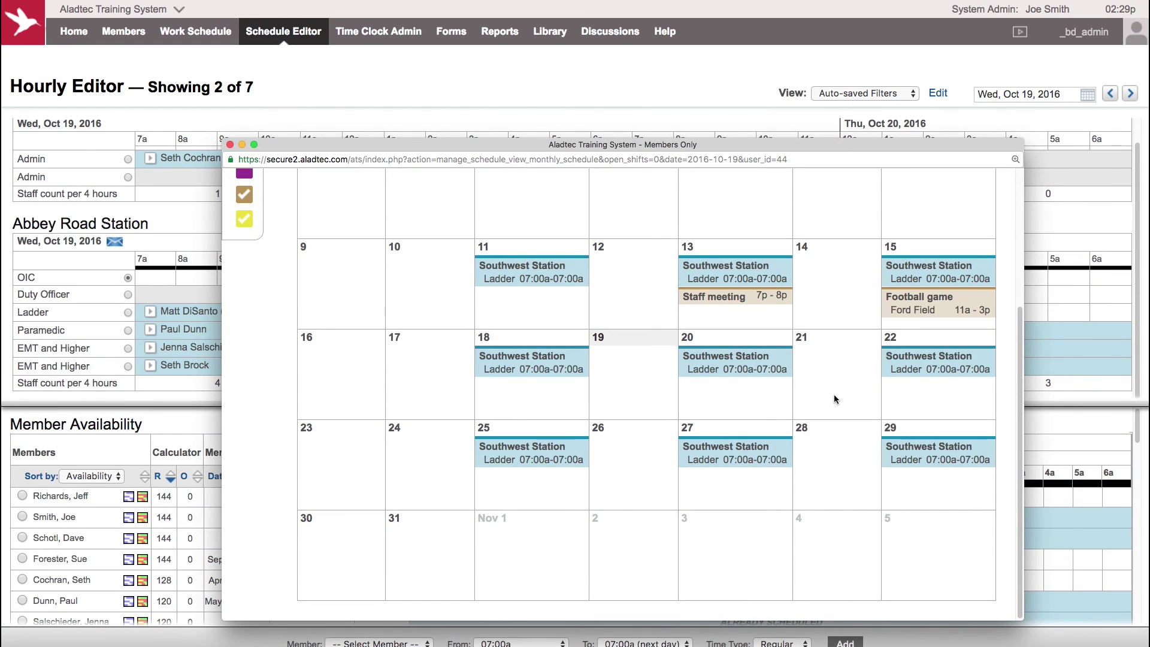
pyautogui.scroll(5, 836, 400)
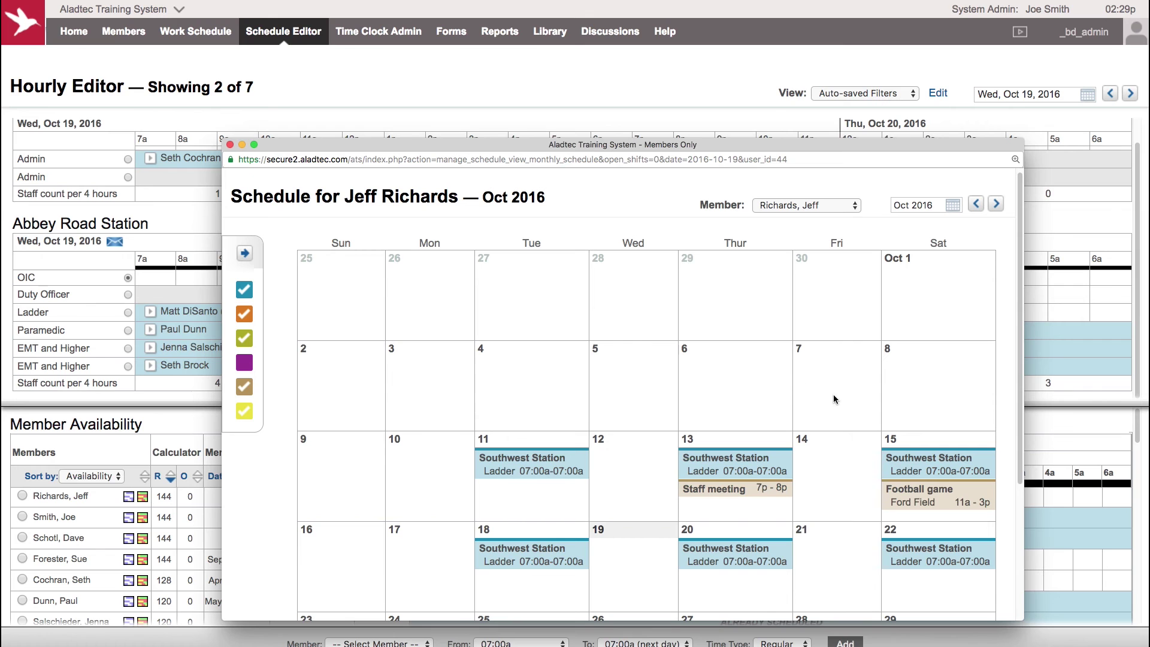
pyautogui.click(230, 145)
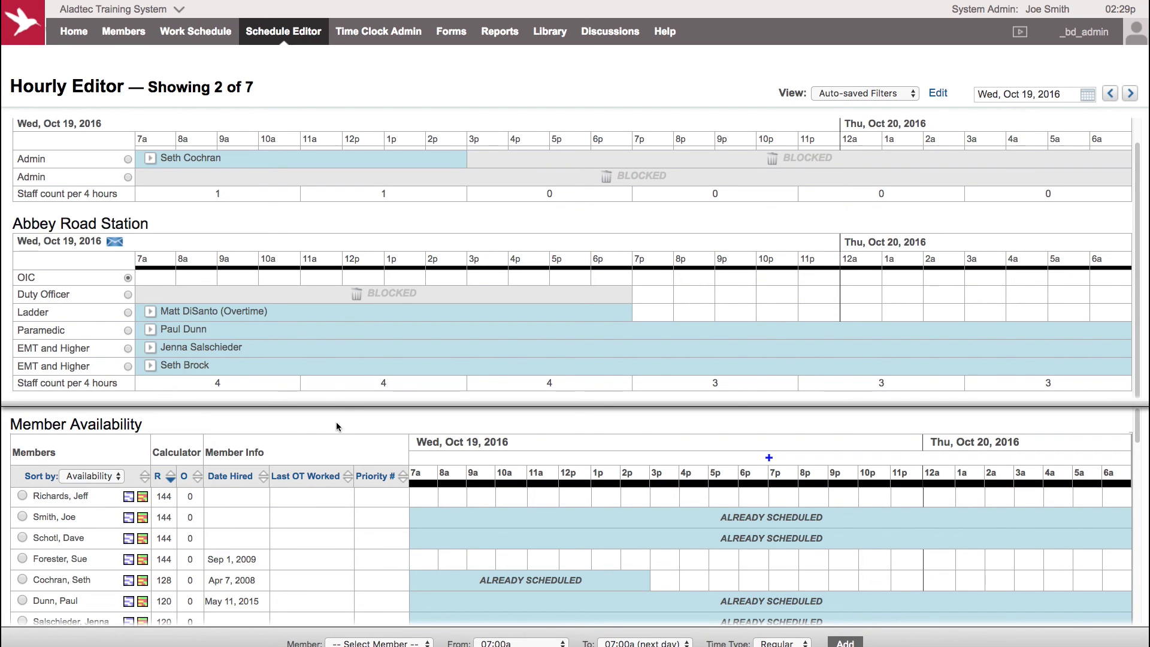
pyautogui.click(1045, 97)
# Step: Switch to Oct 22, 2016, select Abbey Road's empty EMT and Higher slot, and open its pending sign-up request
pyautogui.click(1102, 187)
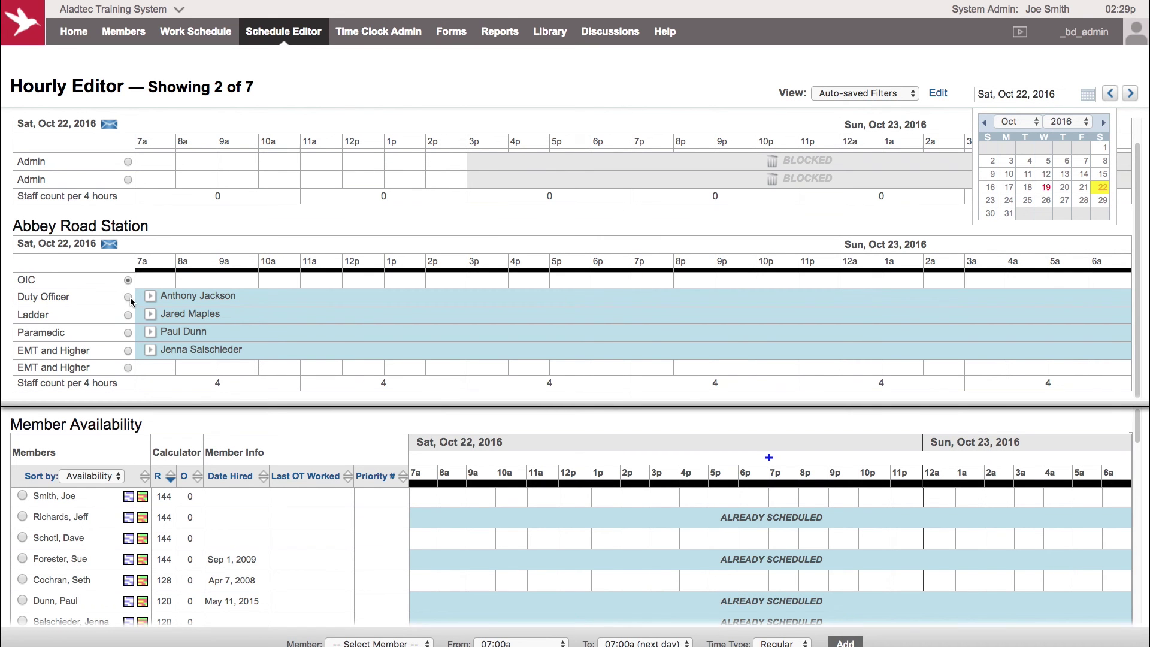
pyautogui.click(128, 367)
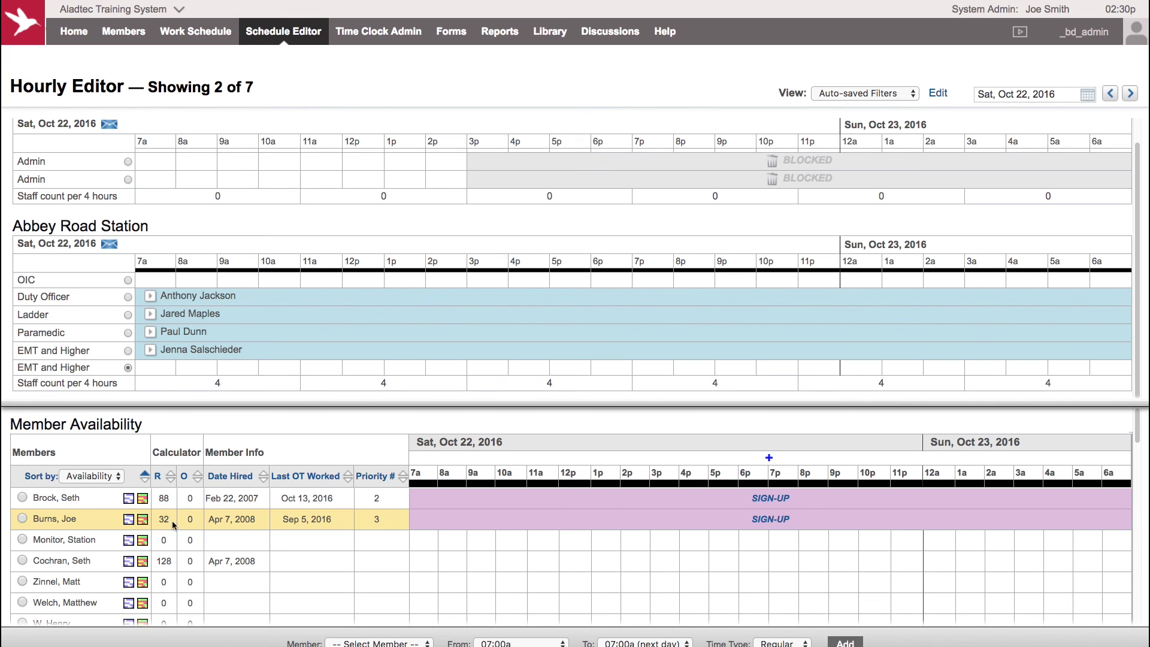
pyautogui.click(770, 519)
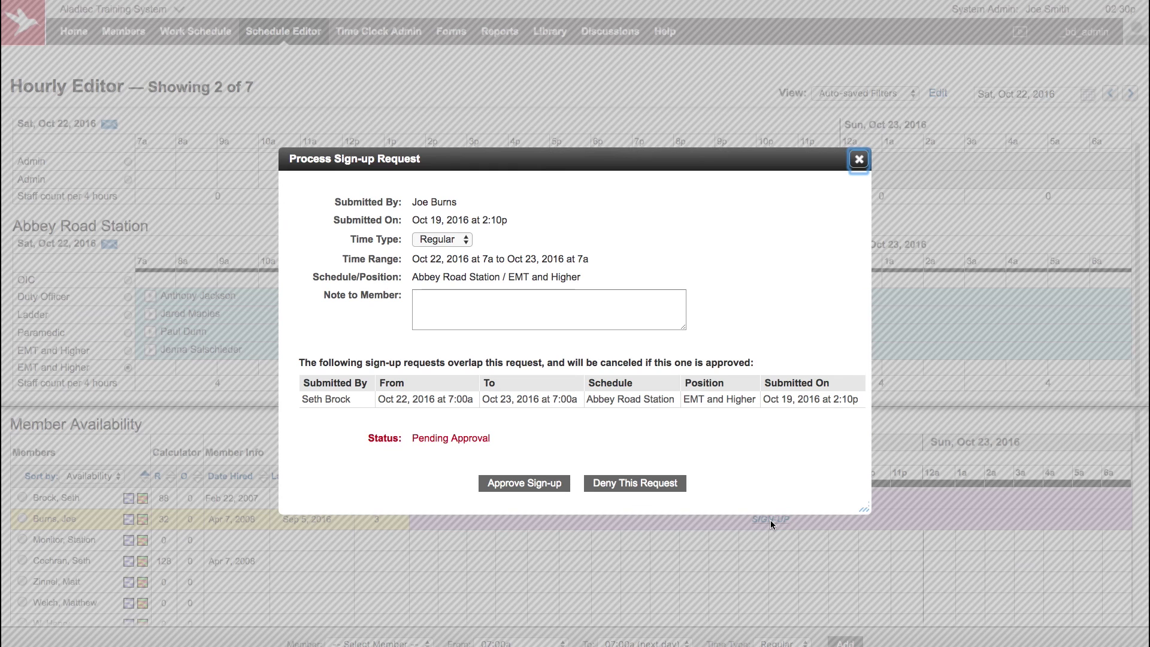
# Step: Approve the priority 3 member's sign-up for the Oct 22 7a–7a EMT and Higher slot
pyautogui.click(503, 484)
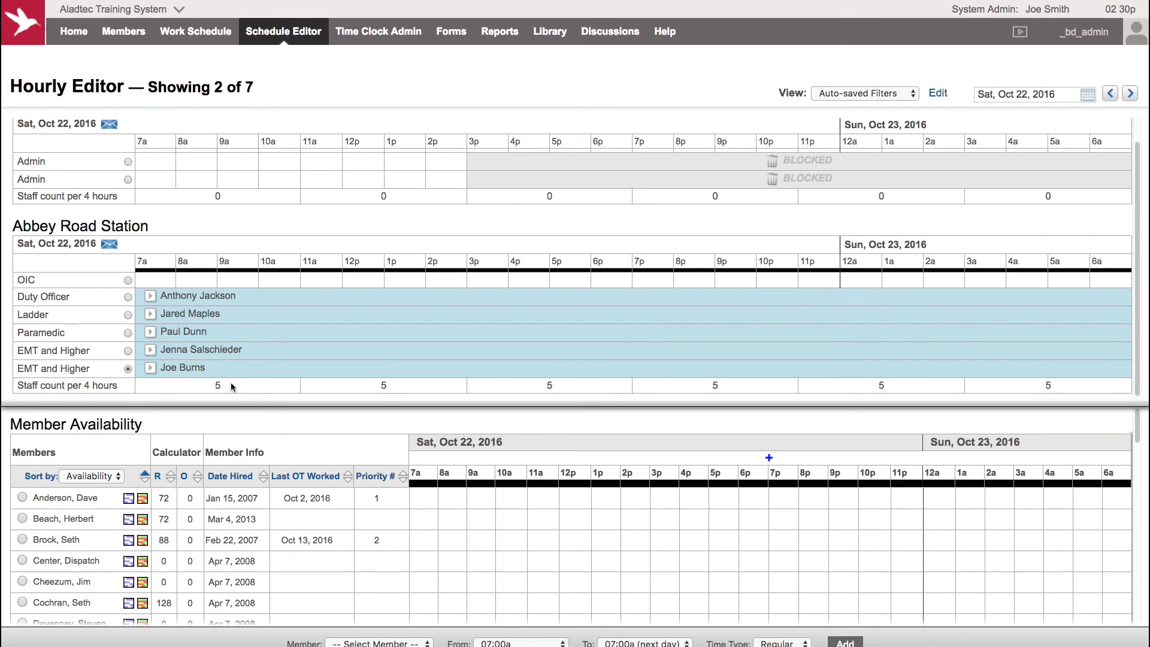
pyautogui.moveTo(173, 372)
pyautogui.moveTo(195, 31)
pyautogui.click(942, 94)
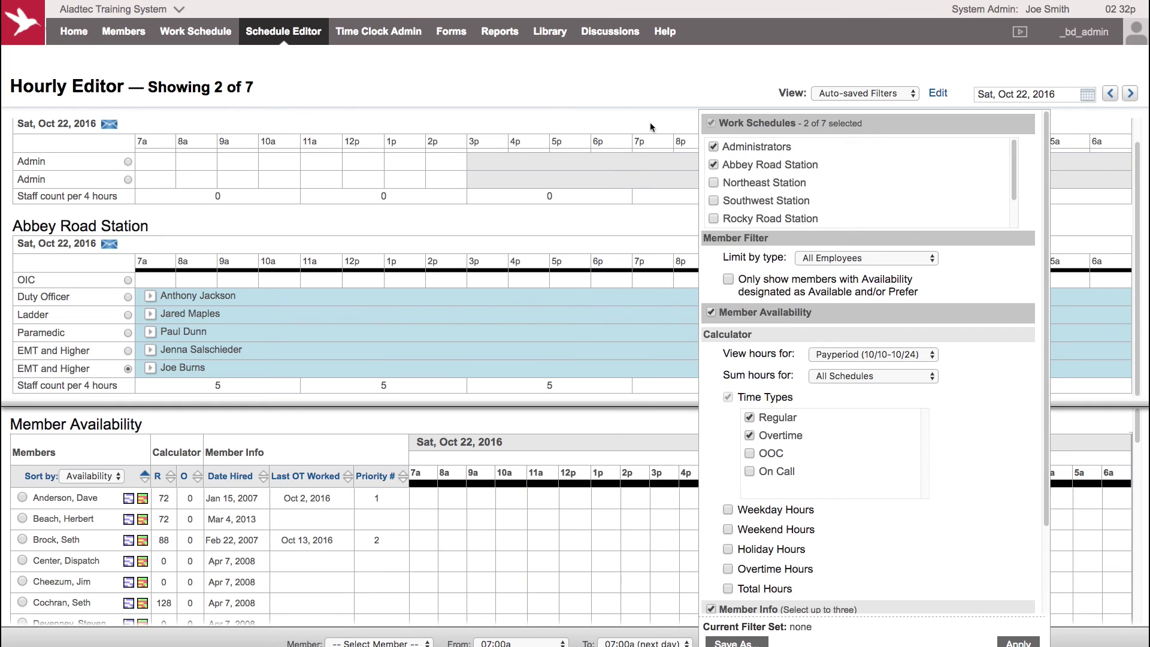
pyautogui.click(666, 86)
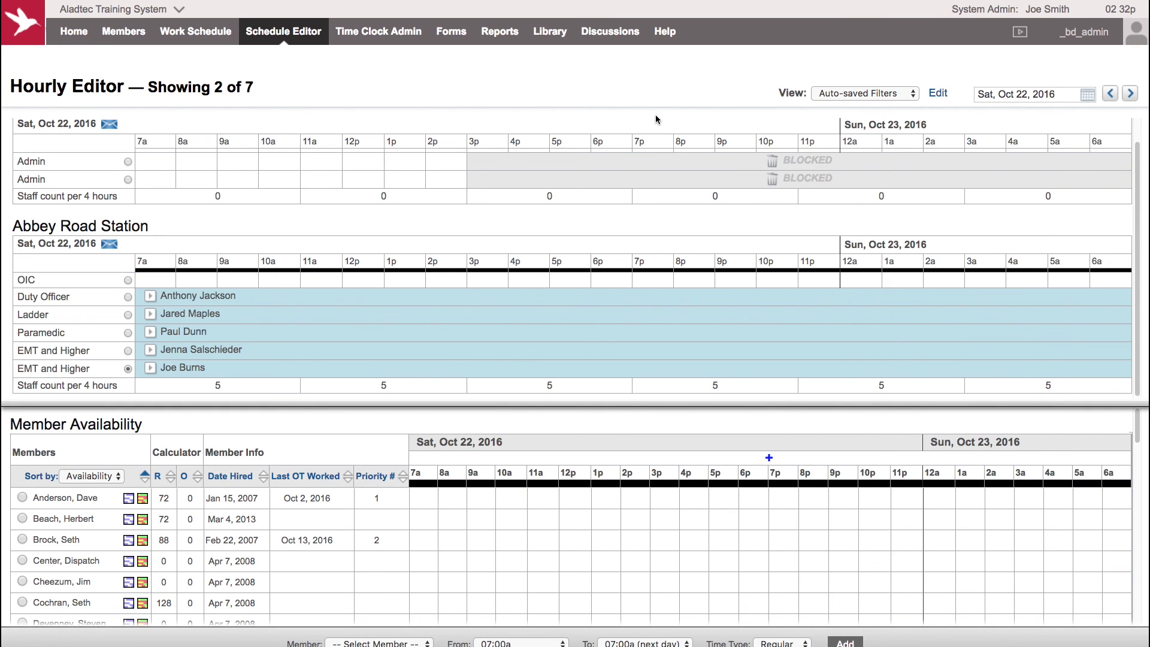